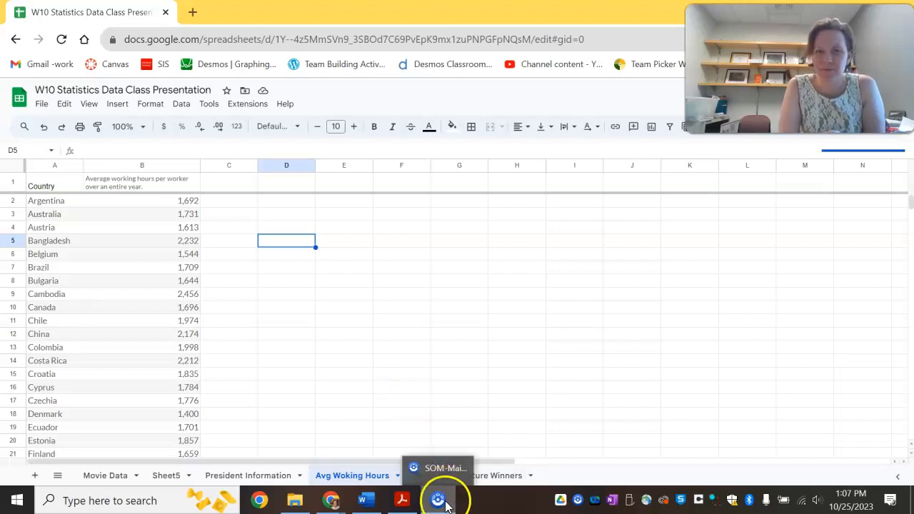
Step: Try a column chart of the average working hours in column B and delete it
click(477, 254)
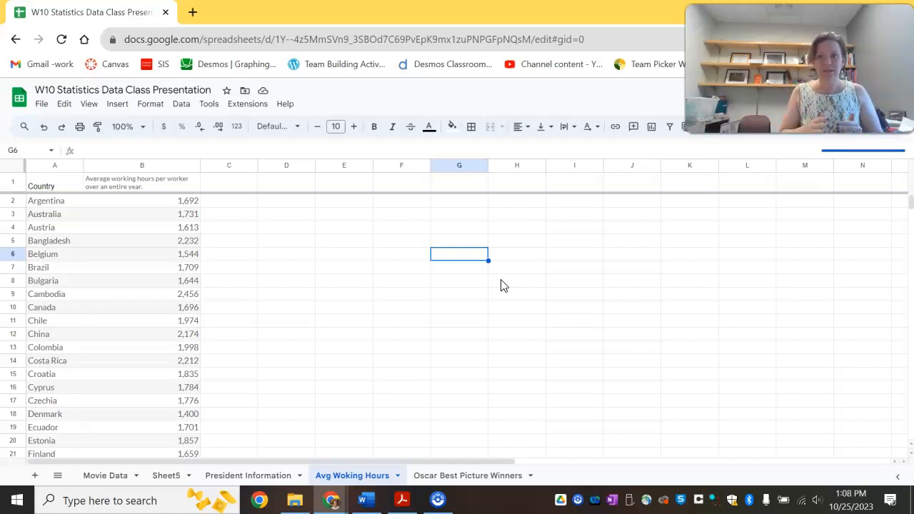
click(142, 168)
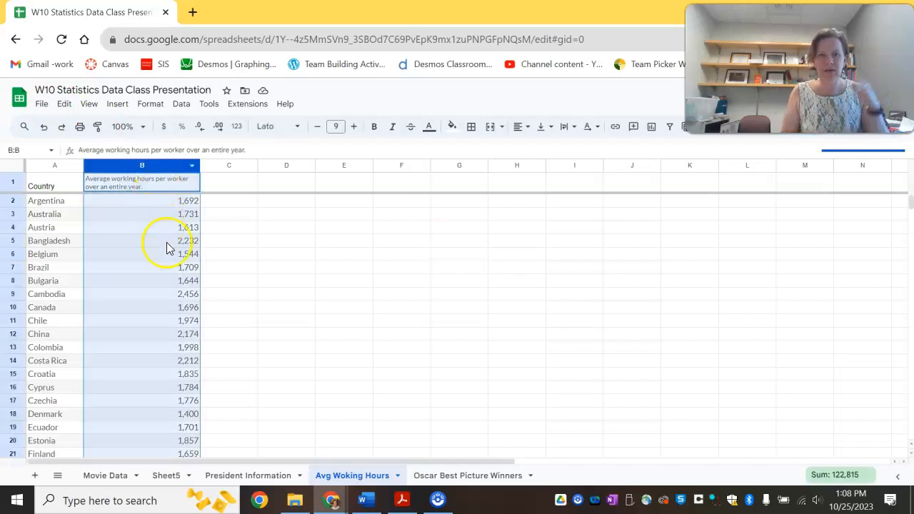
click(651, 130)
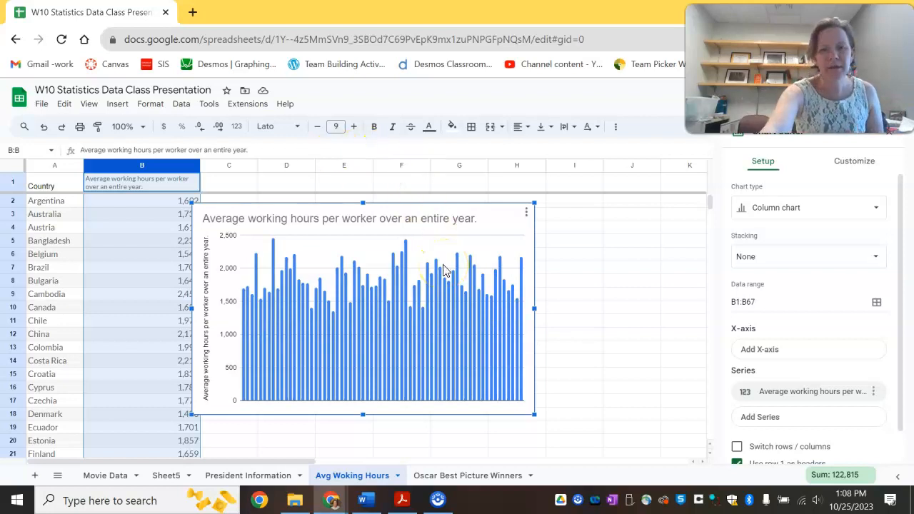
key(Delete)
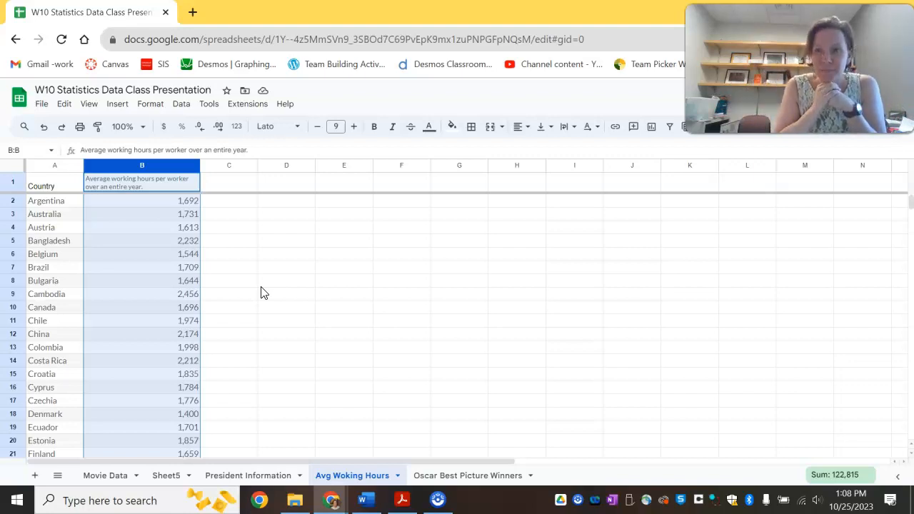
click(272, 255)
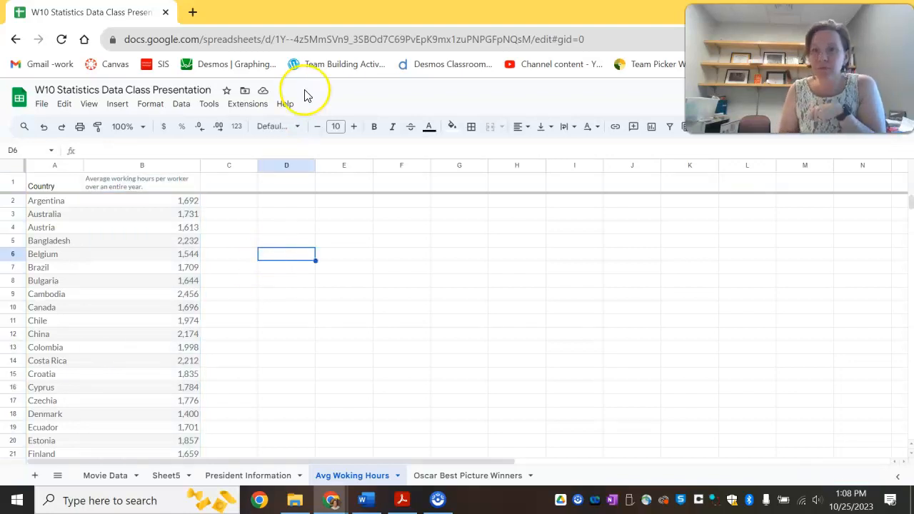
click(250, 242)
text(min)
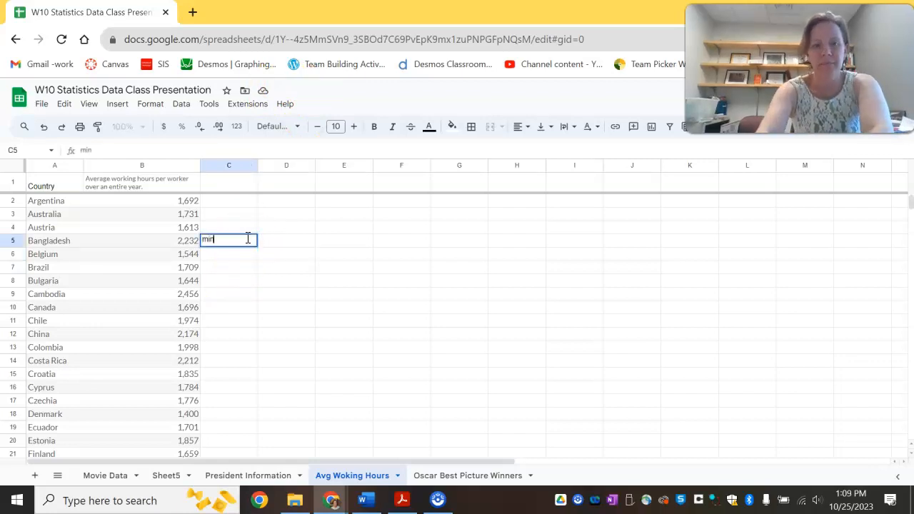
key(Tab)
drag(247, 240, 246, 232)
text(=)
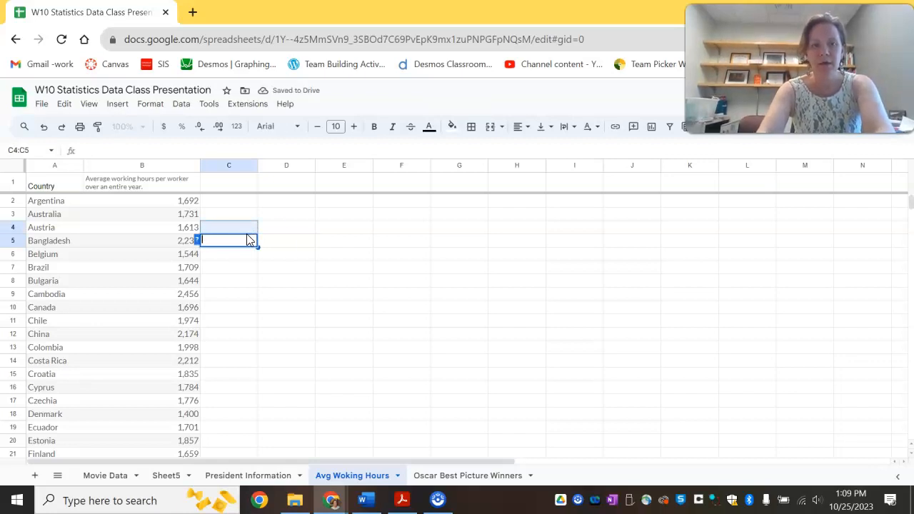
key(Escape)
click(275, 245)
Step: Enter the label "Min Value" in cell C4
click(227, 230)
text(M)
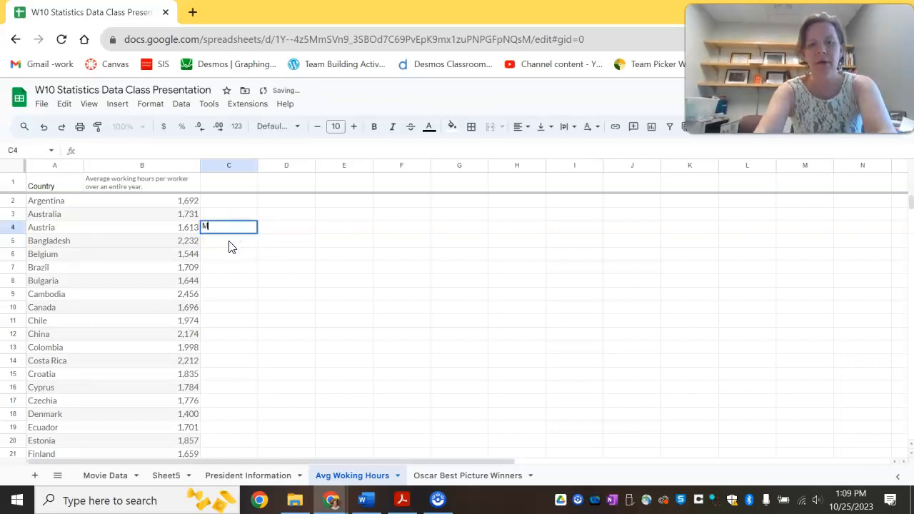
text(in V)
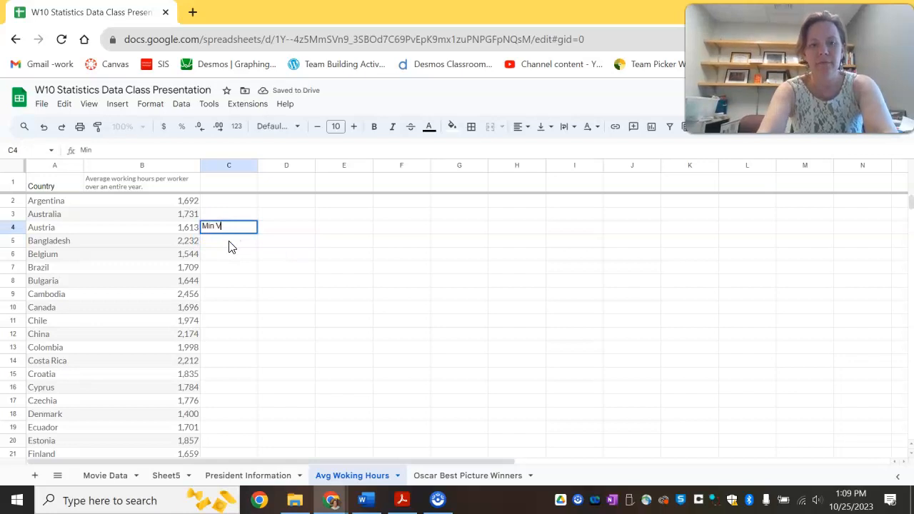
text(alue)
key(Tab)
Step: Calculate the minimum of the working hours in cell C5 with the formula =min(B:B)
click(229, 245)
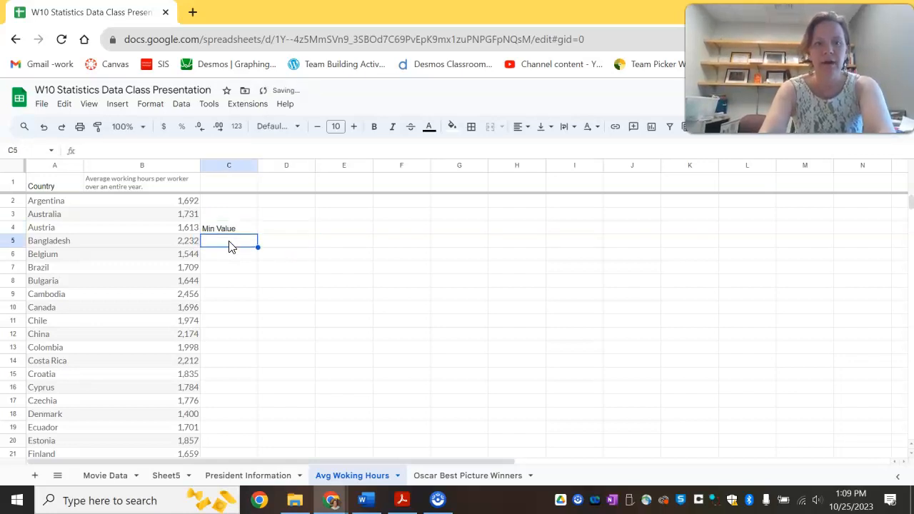
text(=)
click(228, 241)
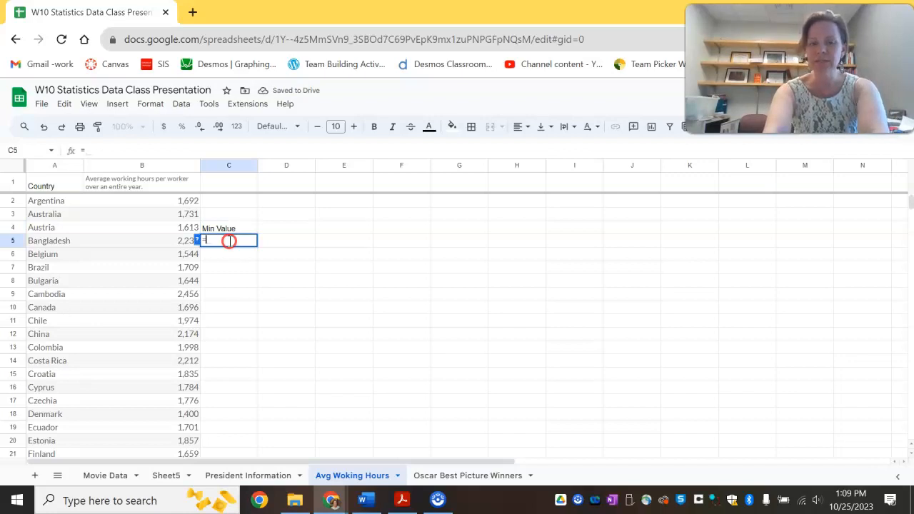
text(min)
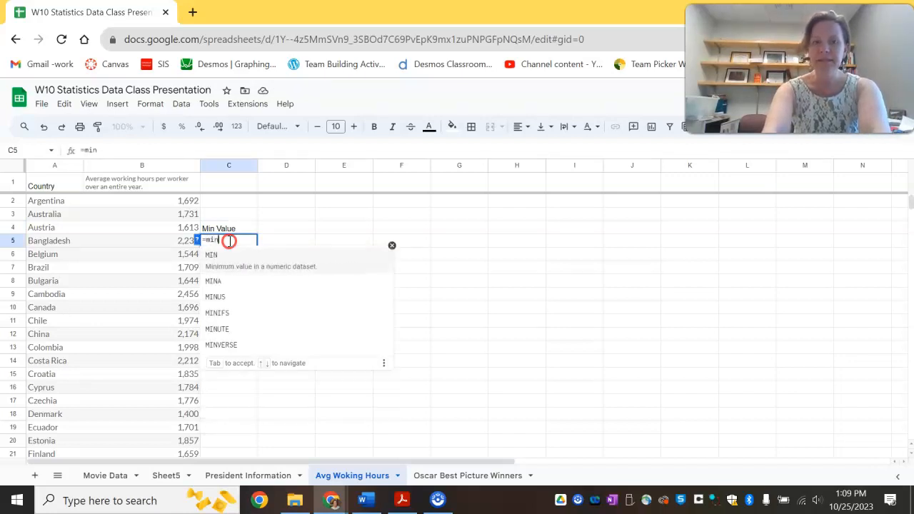
right_click(229, 240)
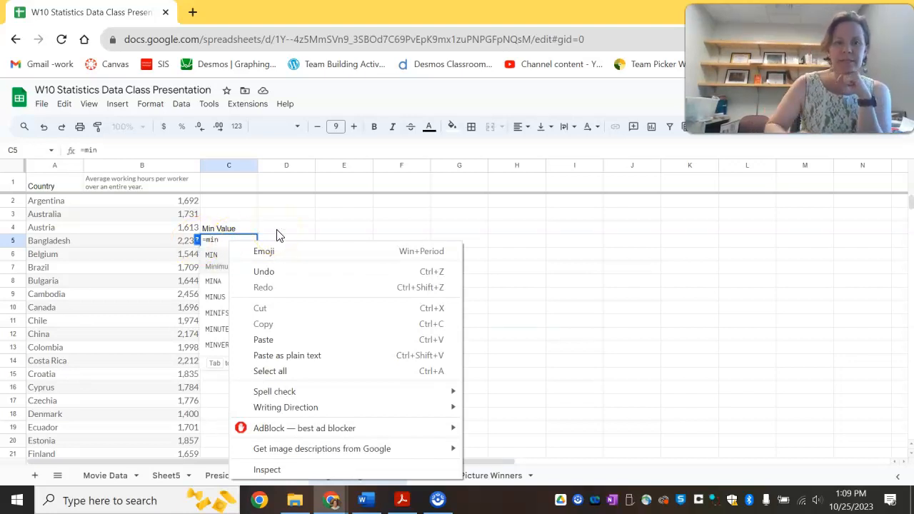
click(227, 239)
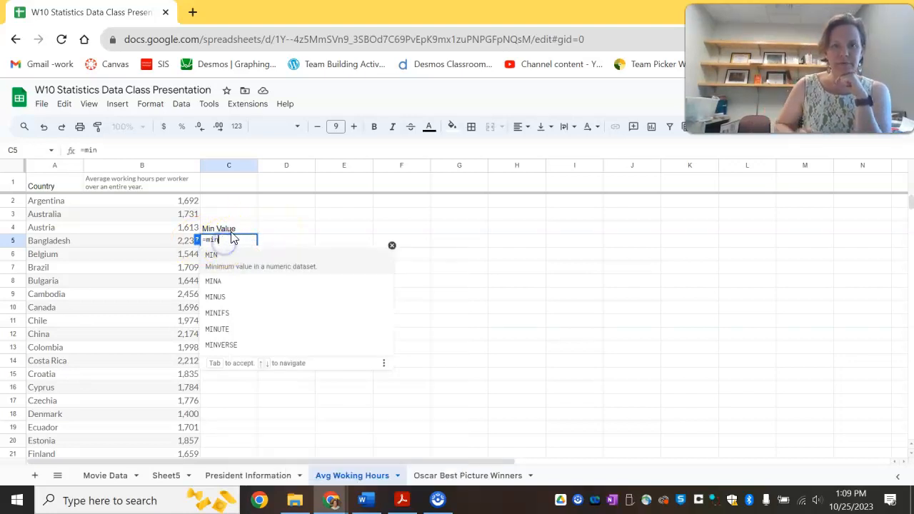
text(()
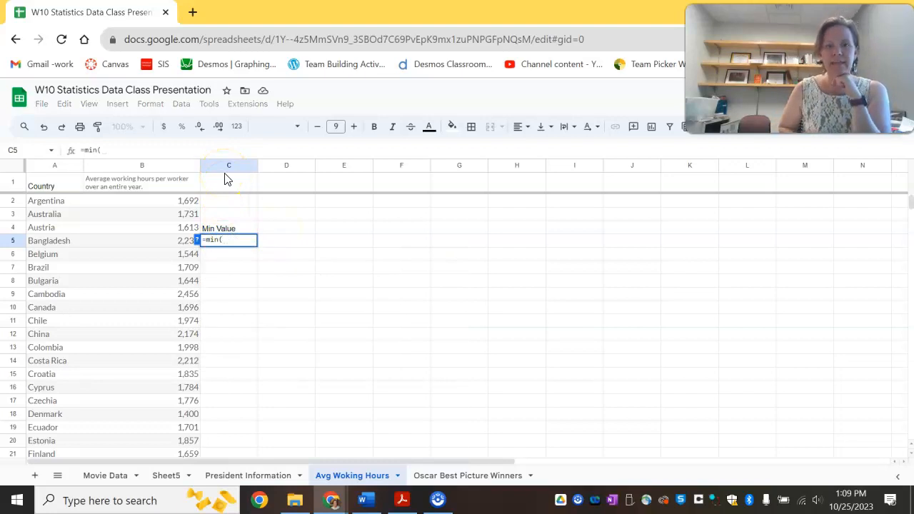
click(173, 167)
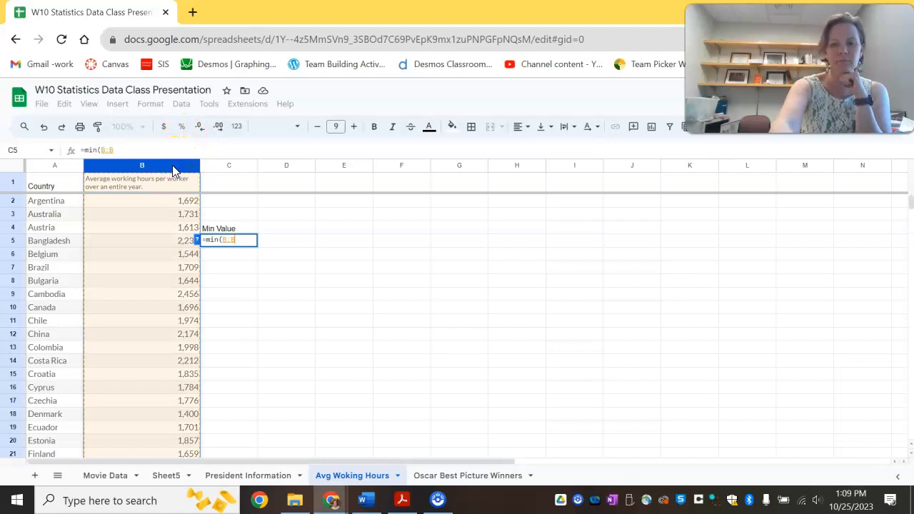
text())
key(Return)
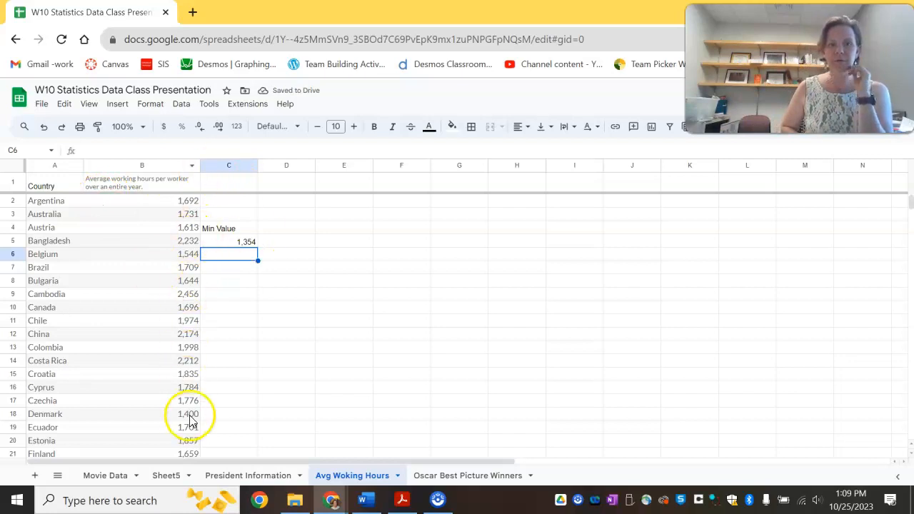
Step: Enter the label "Max Value" in cell D4
click(286, 232)
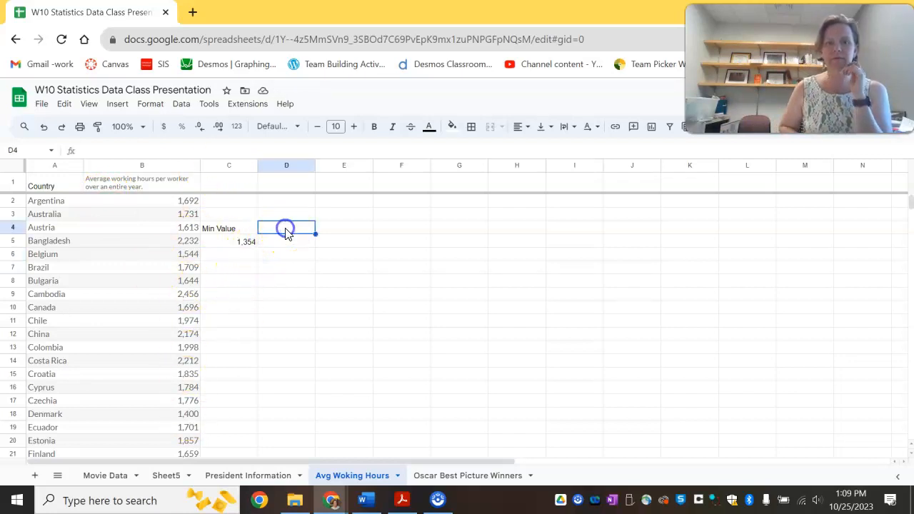
text(Max V)
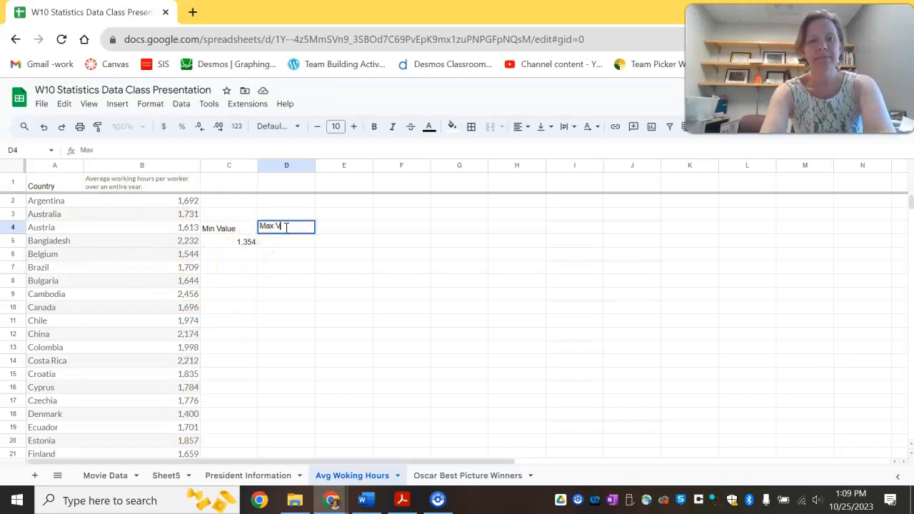
text(alue)
key(Return)
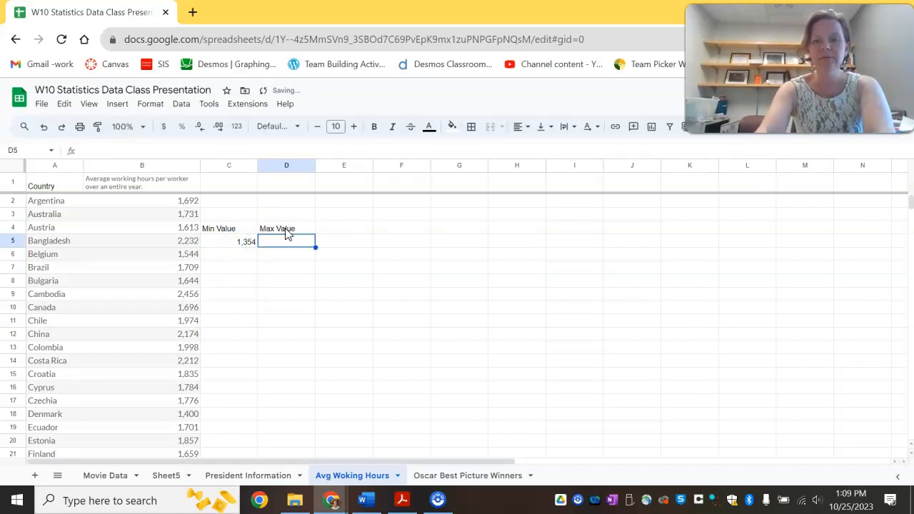
Step: Calculate the maximum of the working hours in cell D5 with the formula =max(B:B)
text(=m)
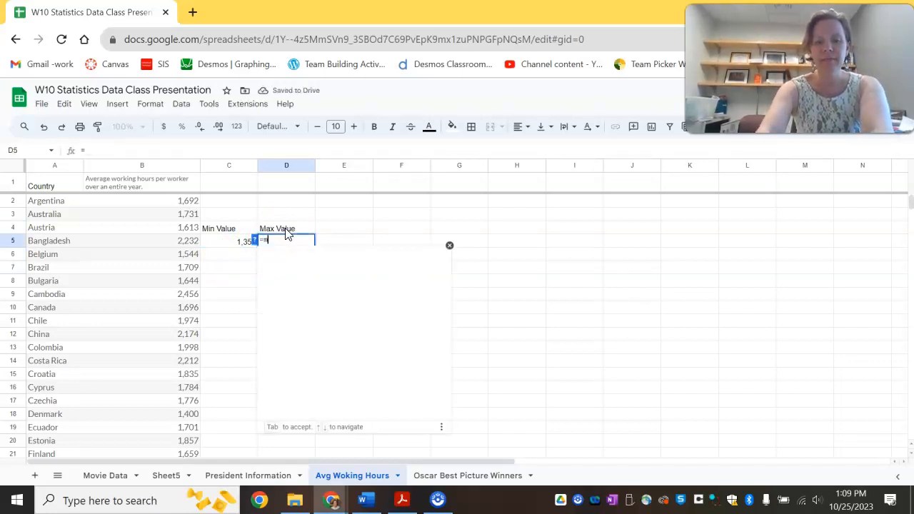
text(ax()
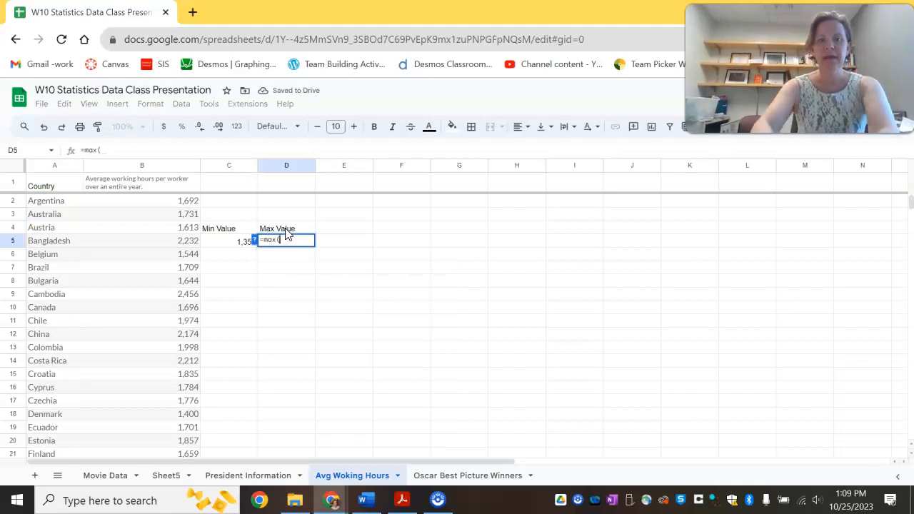
text(B)
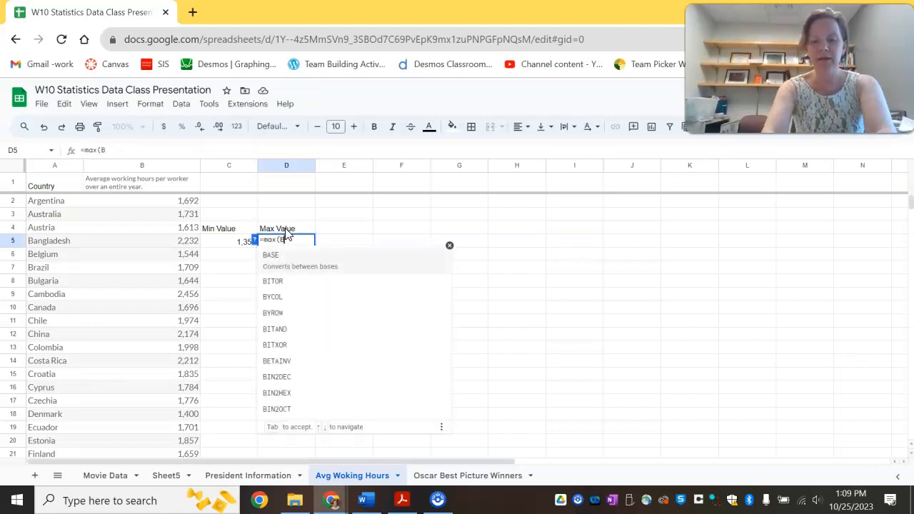
text(:B))
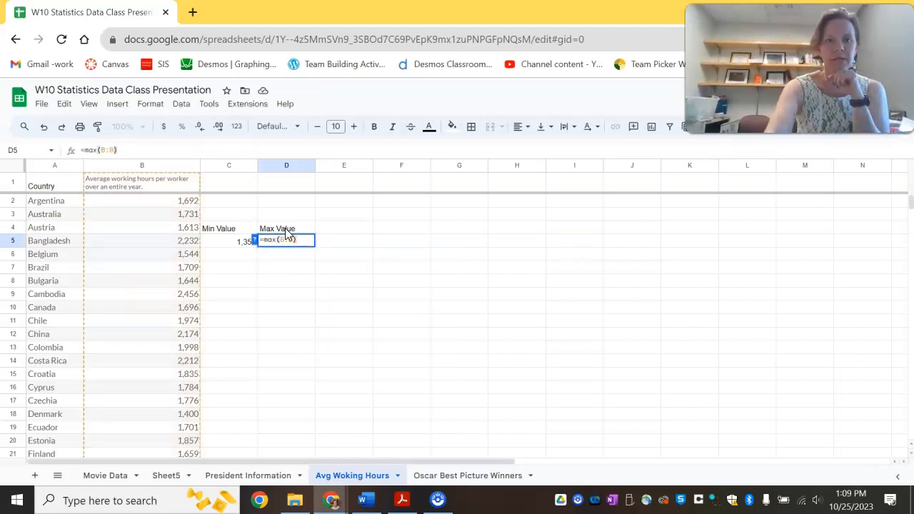
key(Return)
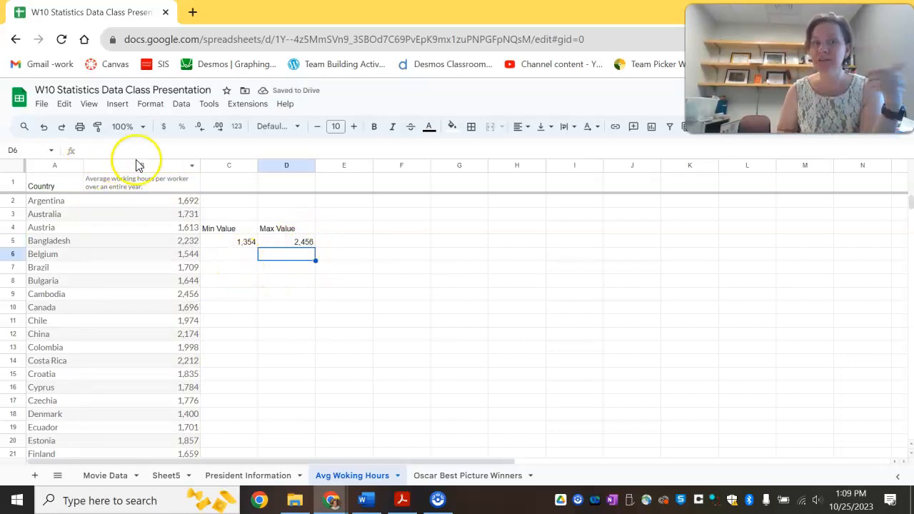
Step: Sort the sheet A to Z by the working hours in column B and check the first and last countries
click(192, 165)
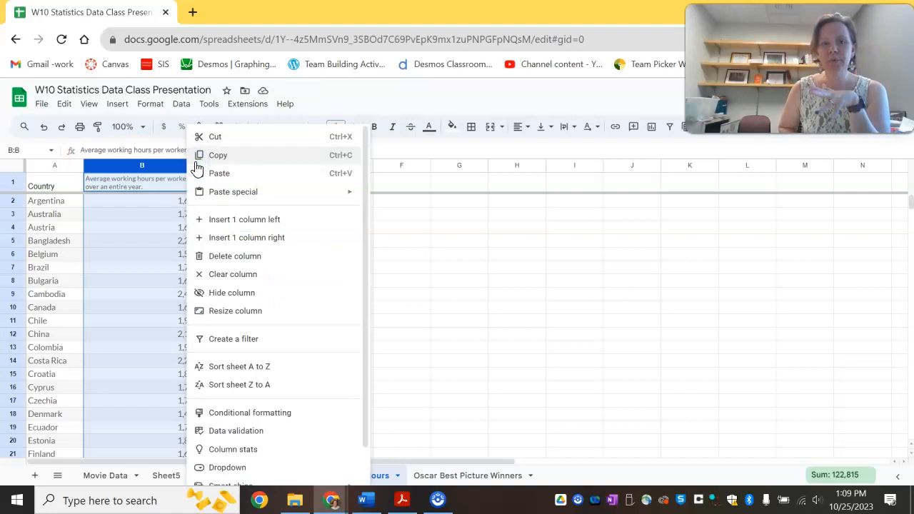
click(222, 367)
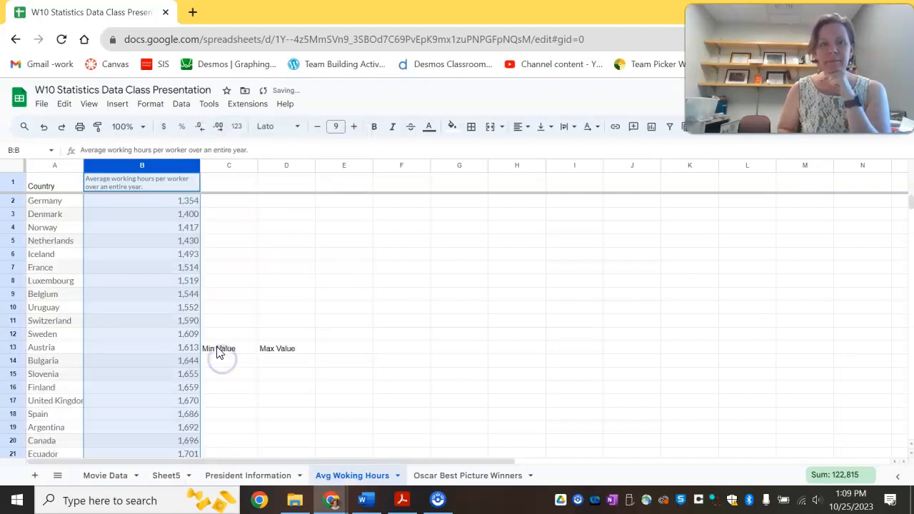
click(179, 203)
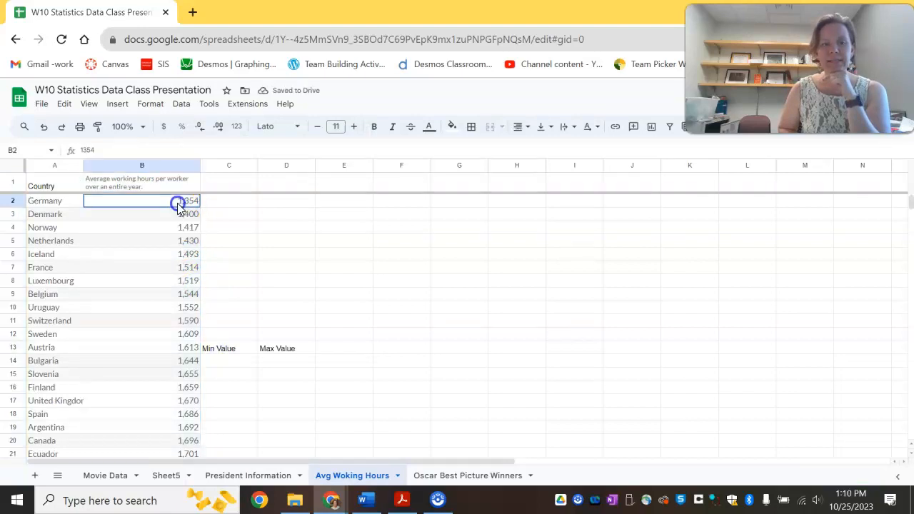
scroll(157, 339, down, 15)
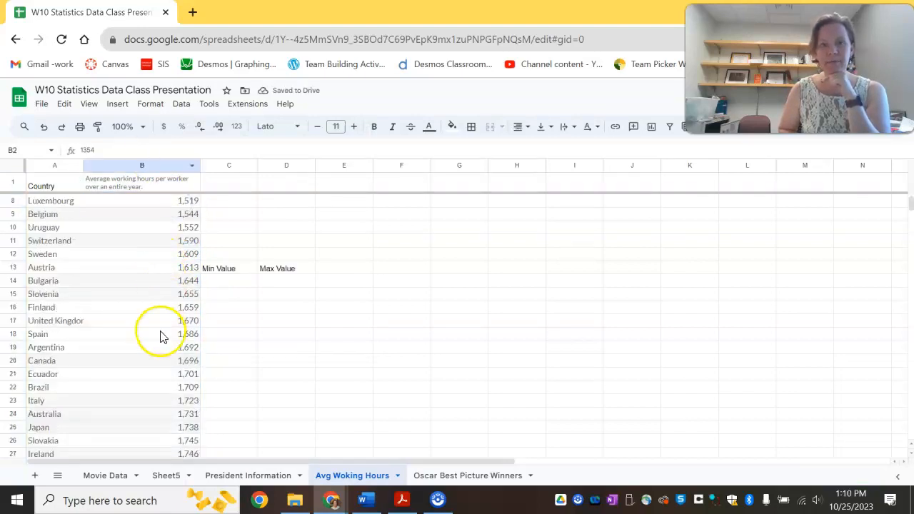
scroll(153, 348, down, 5)
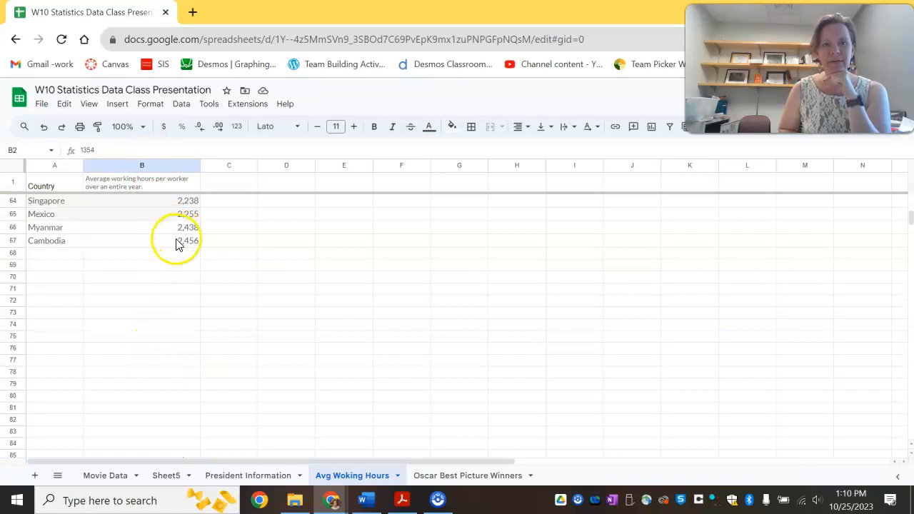
drag(178, 241, 80, 241)
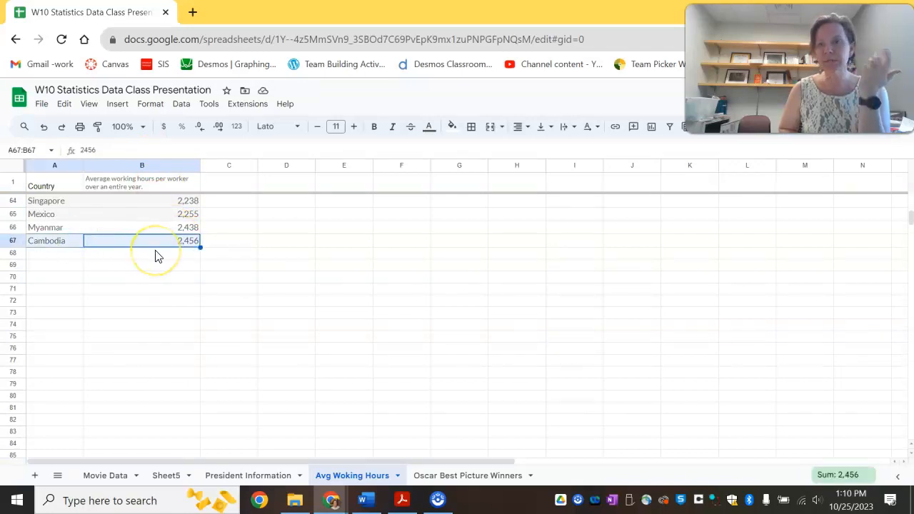
Step: Undo the sort by working hours and return to the start of the data
key(ctrl+space)
scroll(406, 271, up, 12)
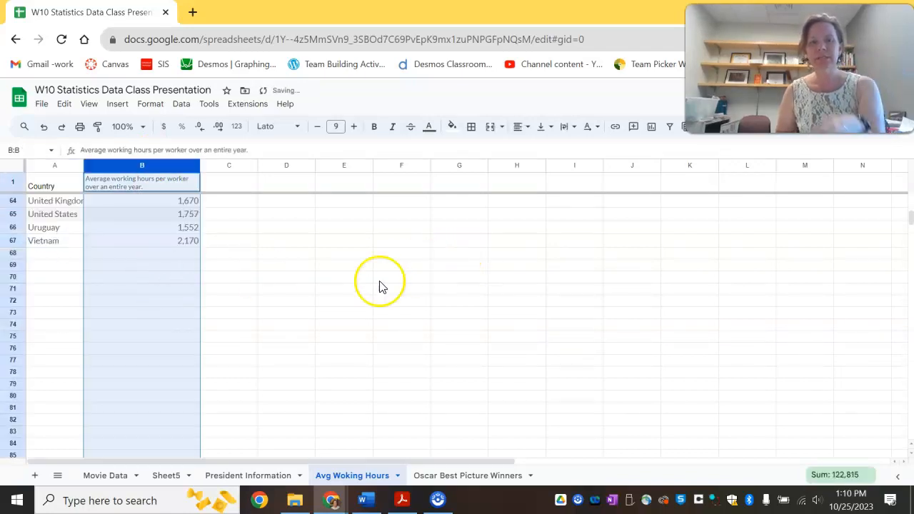
scroll(264, 254, up, 8)
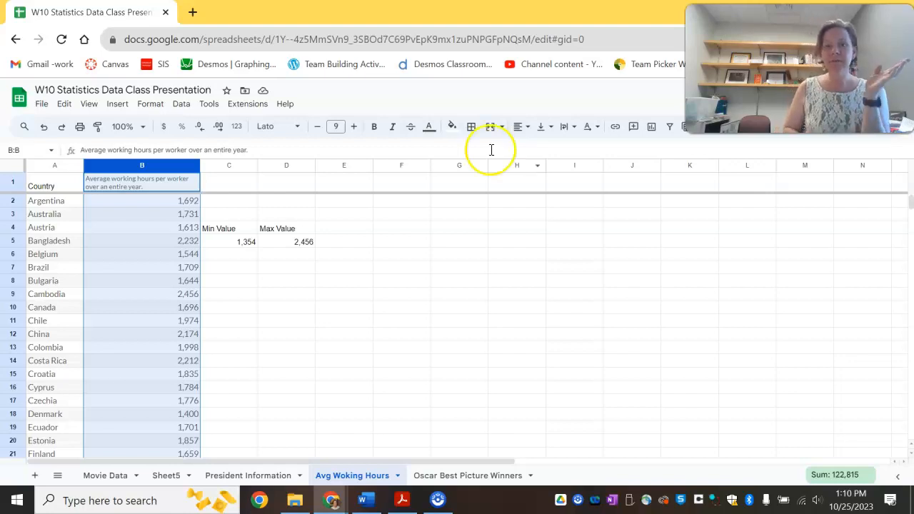
Step: Enter the label "range (high-low)" in cell C7
click(222, 275)
text(range)
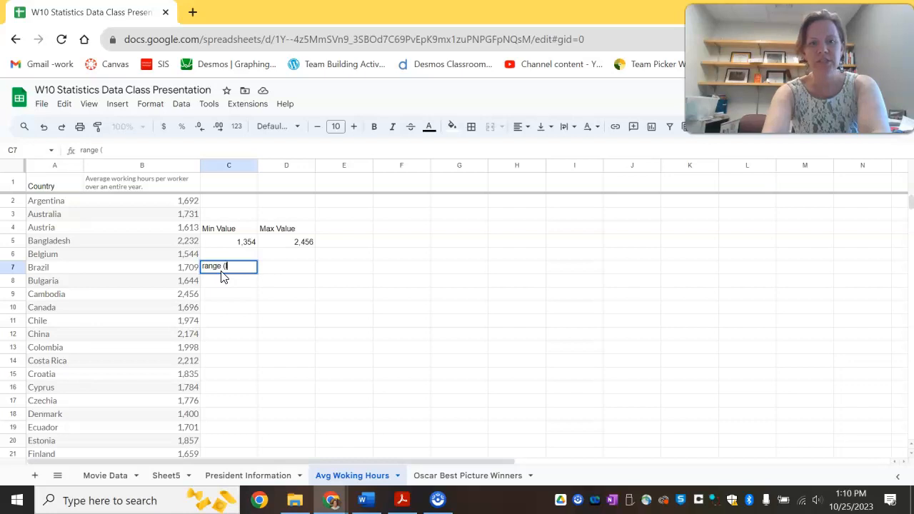
text( (low)
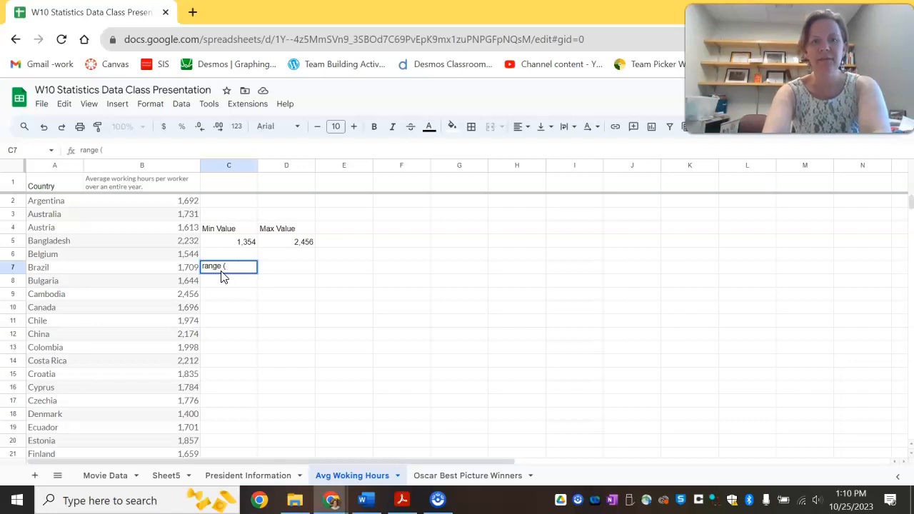
text(high-low)
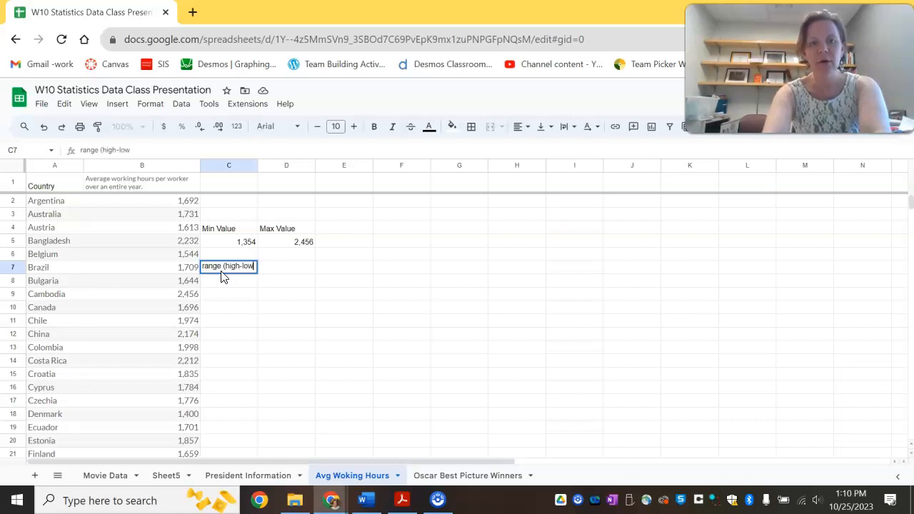
text())
key(Return)
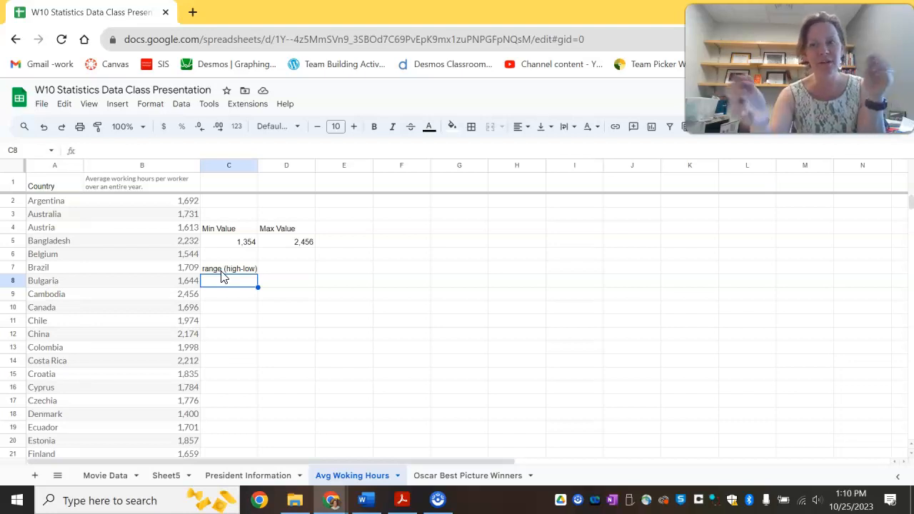
Step: Calculate the rounded range of the working hours in cell C8 with the formula =2500-1300
text(=2500-)
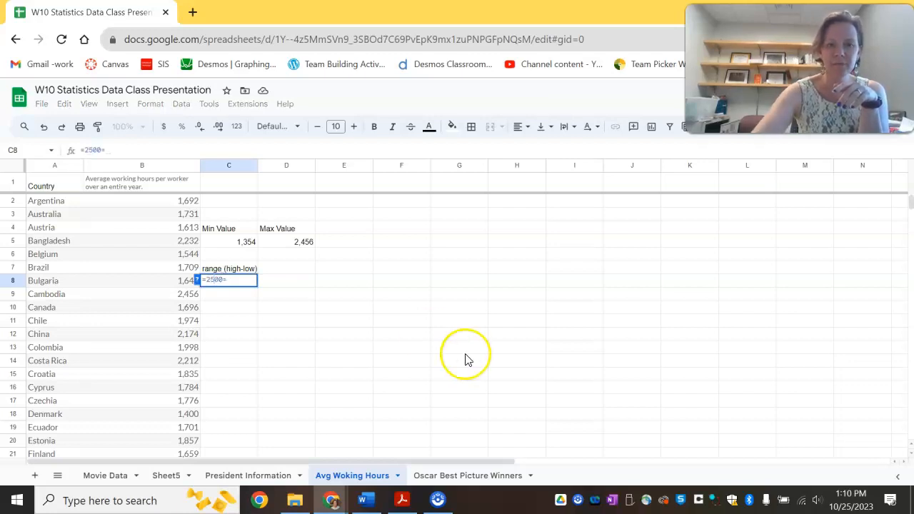
text(1)
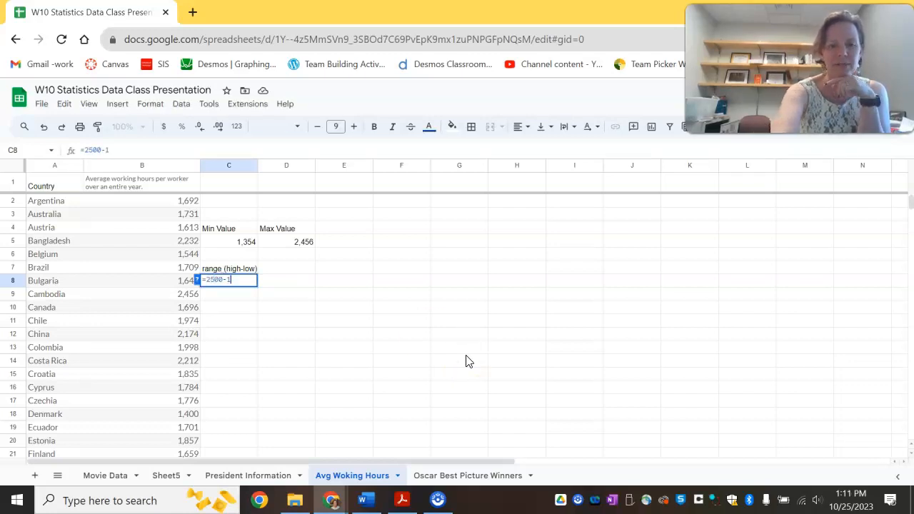
text(300)
key(Return)
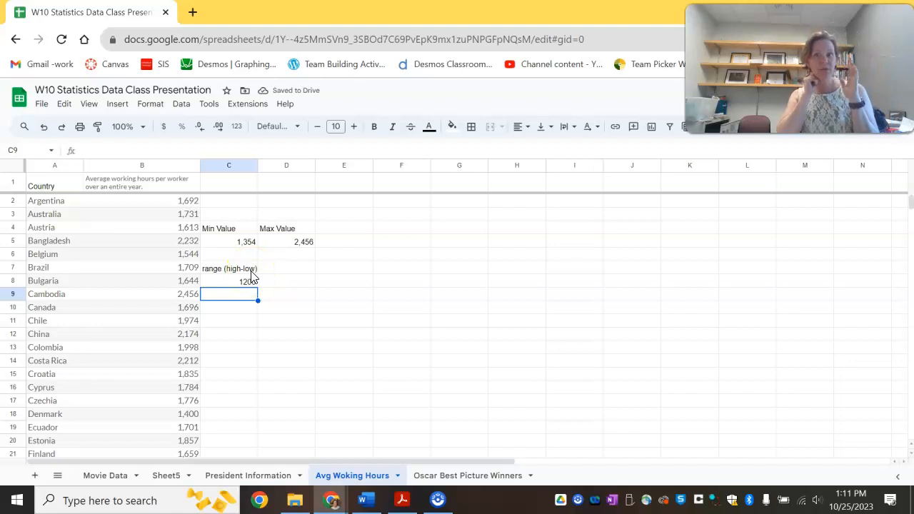
Step: Enter the label "10 bins" in cell C10
click(235, 311)
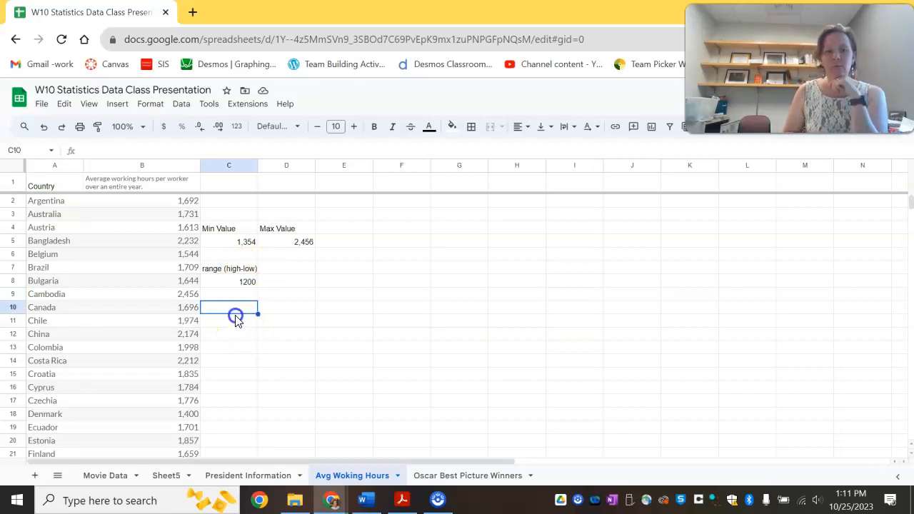
click(237, 321)
click(233, 312)
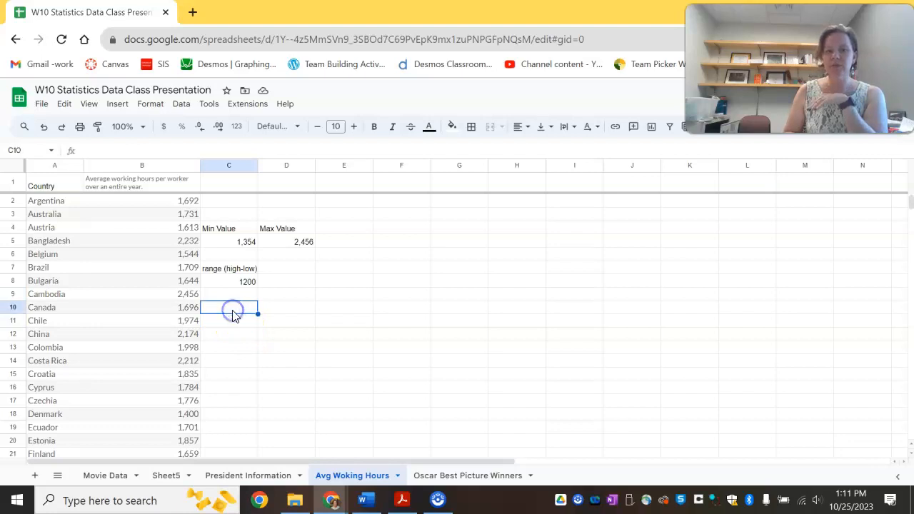
text(10 bu)
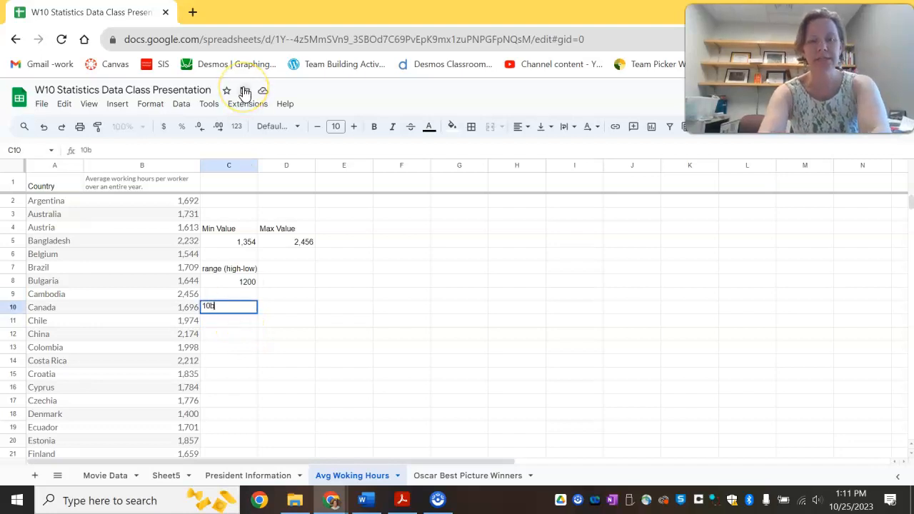
text(ns)
key(BackSpace)
key(BackSpace)
key(BackSpace)
text(ins)
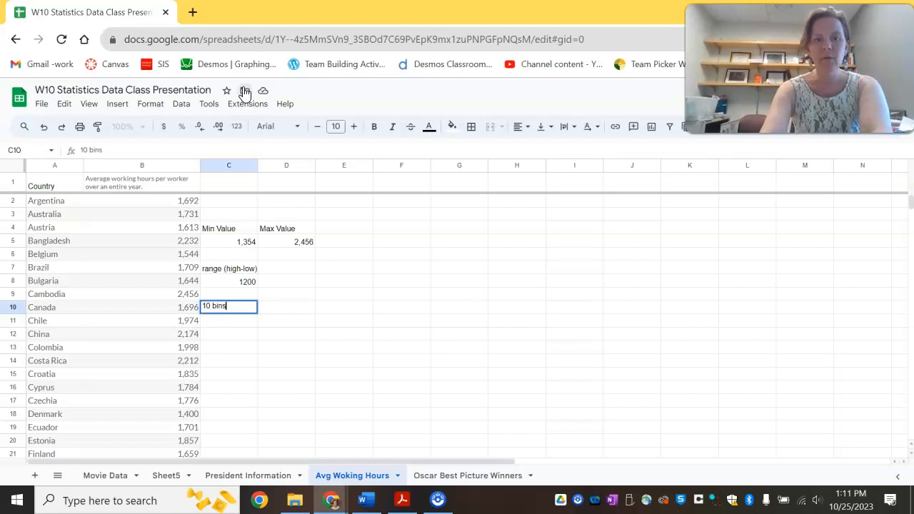
key(Tab)
key(Left)
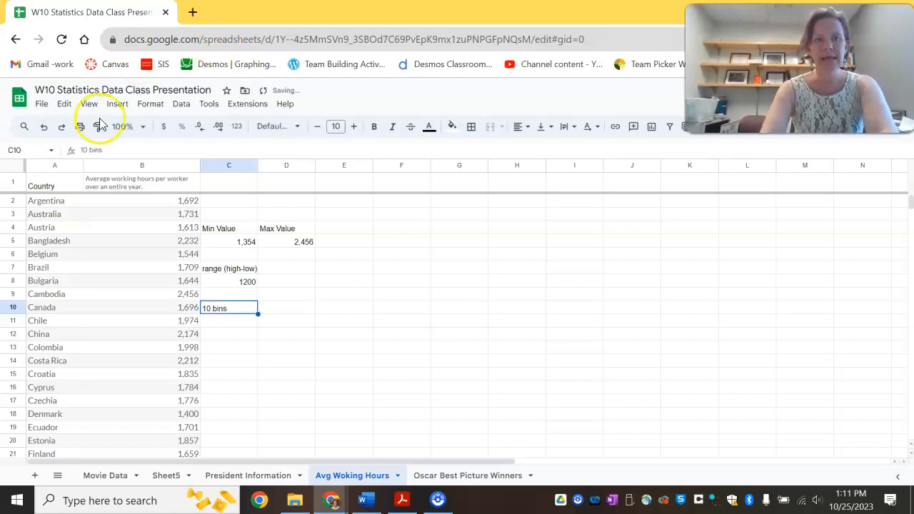
Step: Extend the label in cell C10 to read "10 bins/buckets"
click(122, 150)
text(bu)
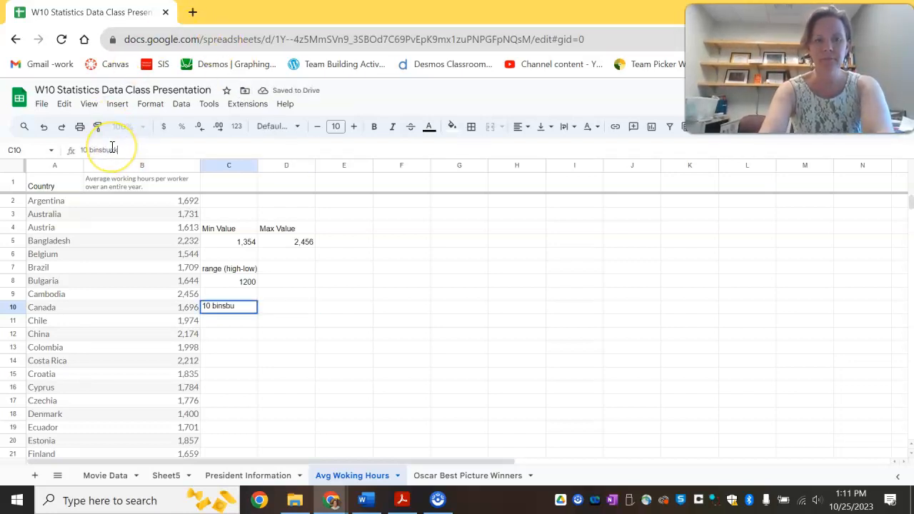
text(cket)
click(103, 149)
text(/)
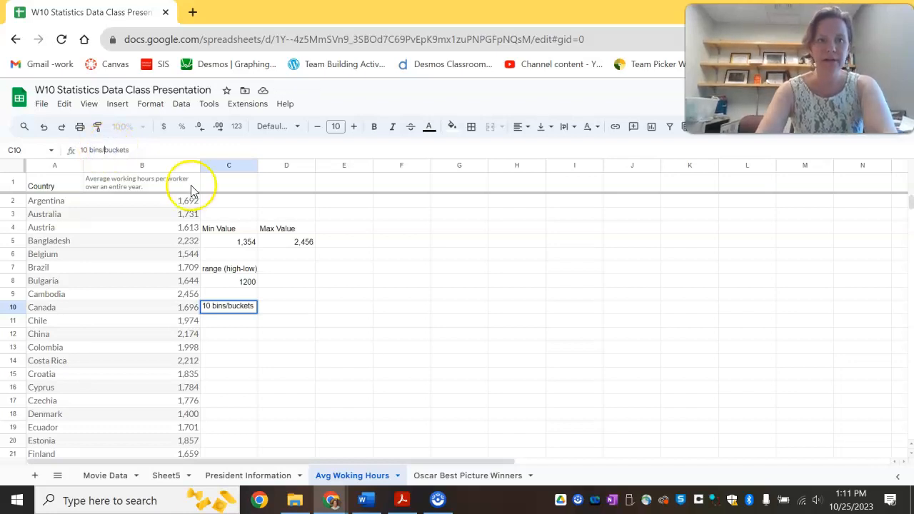
click(265, 332)
Step: Calculate the bin width for 10 bins in cell C11 with the formula =1200/10
click(239, 324)
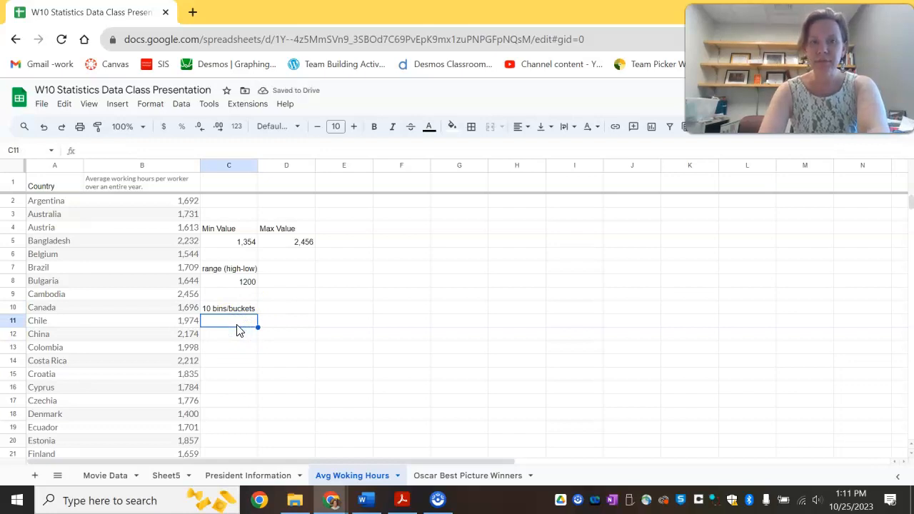
text(1200)
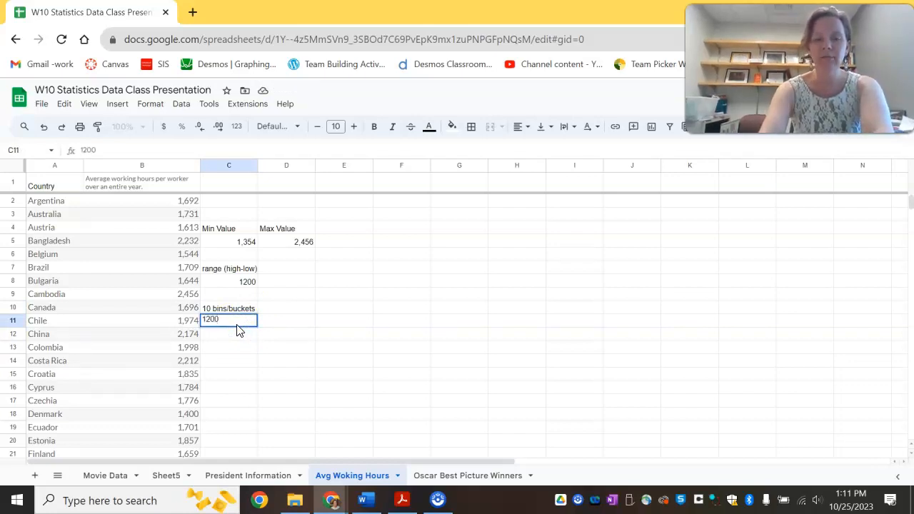
text(/10)
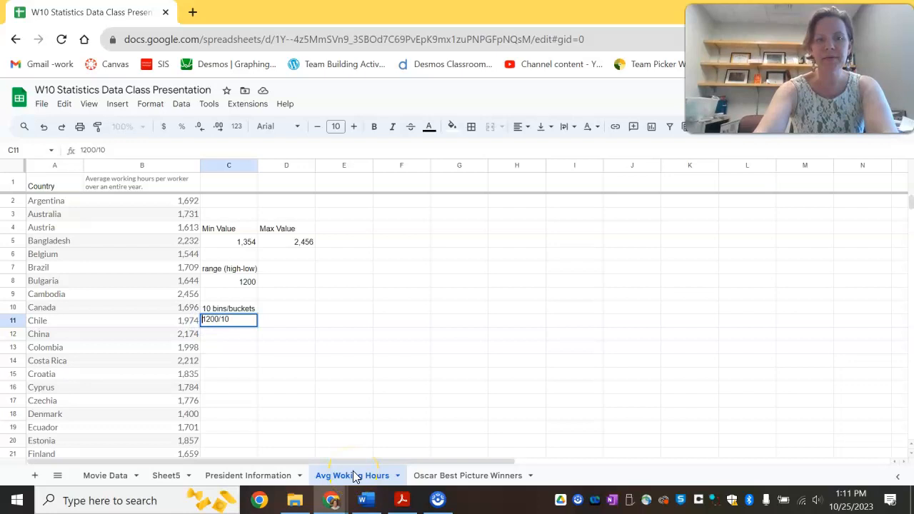
key(Home)
text(=)
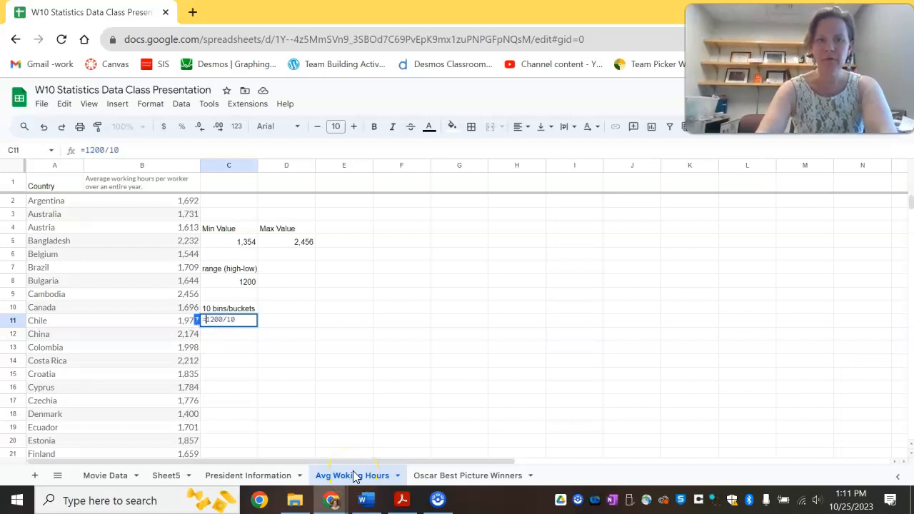
key(Return)
mouse_move(365, 500)
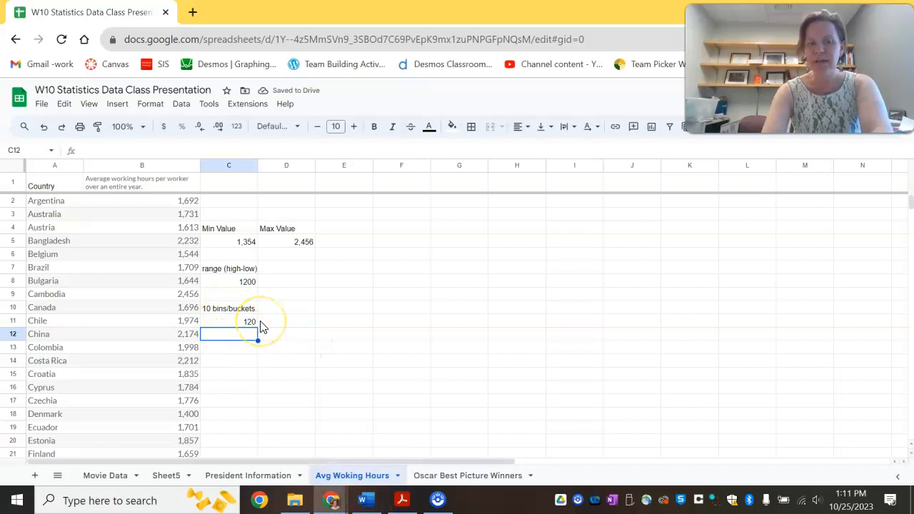
Step: Enter the label "20 bins/buckets" in cell C13
key(Down)
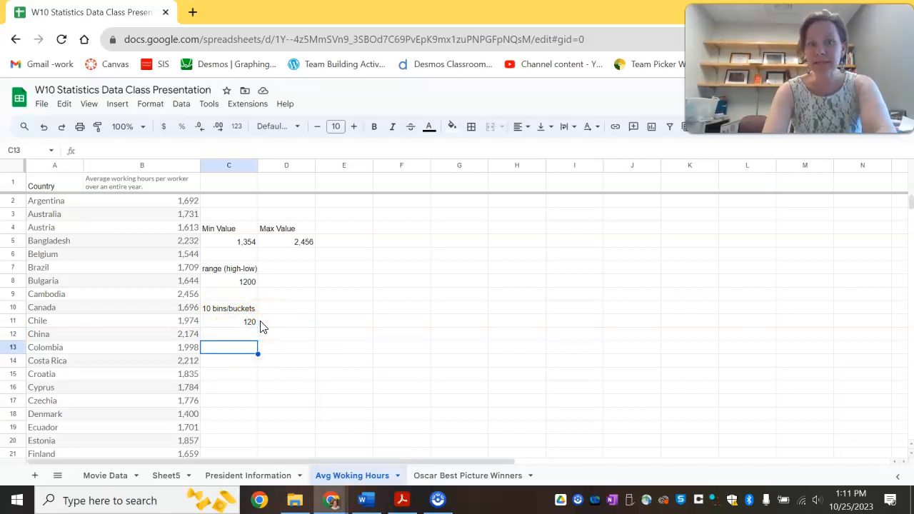
text(20)
click(261, 323)
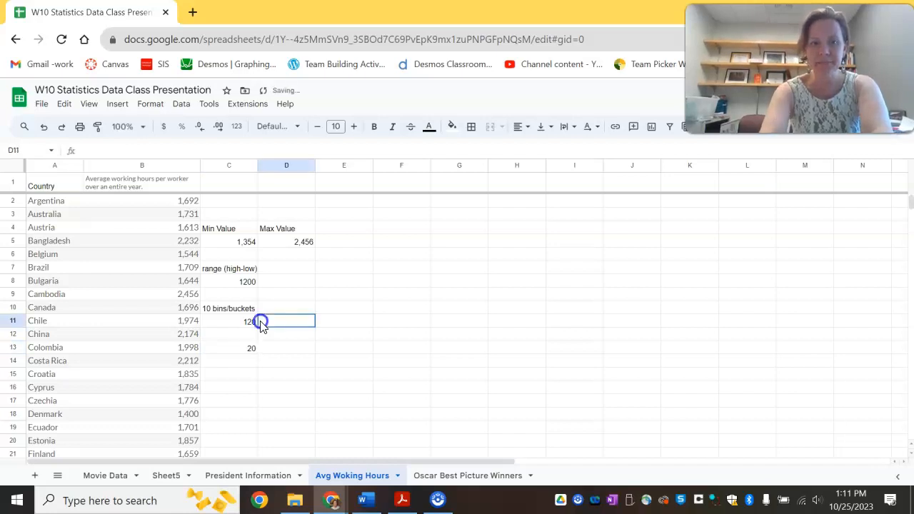
click(242, 361)
double_click(237, 348)
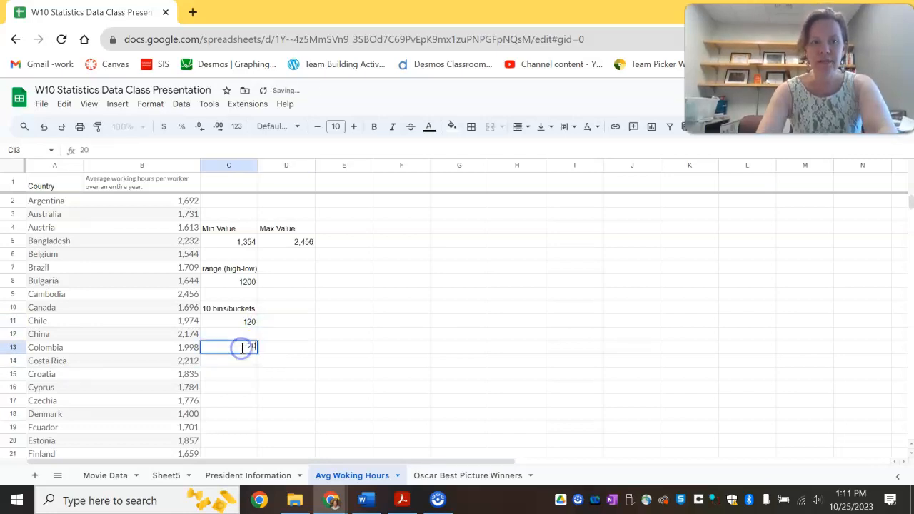
text(bins)
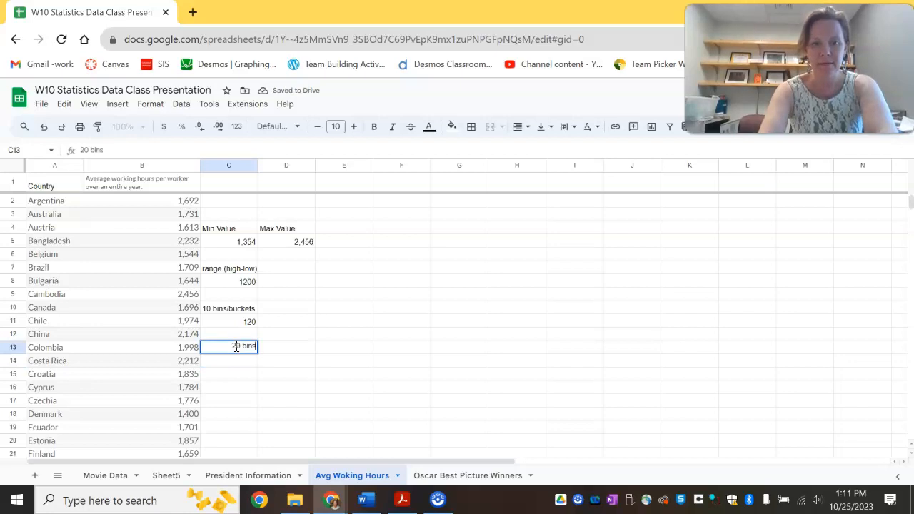
text(/buckets)
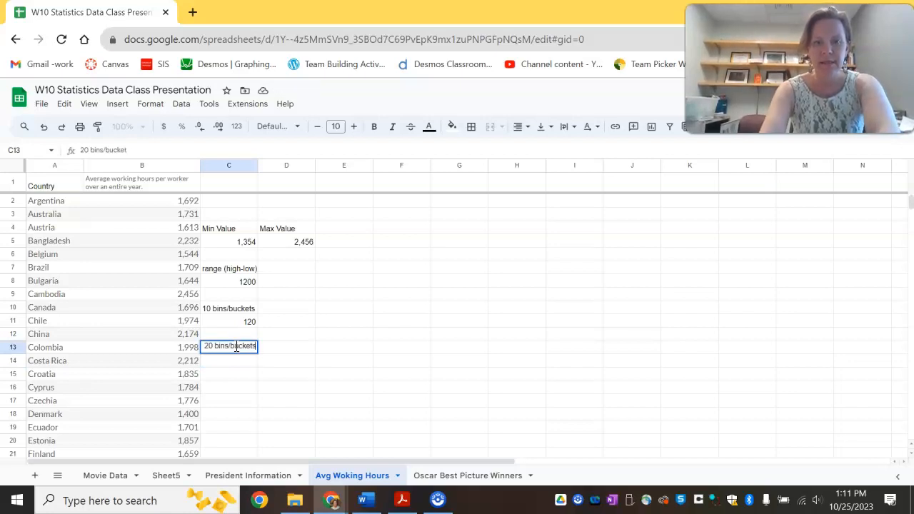
Step: Calculate the bin width for 20 bins in cell C14 with the formula =1200/20
click(237, 359)
text(=1200/20)
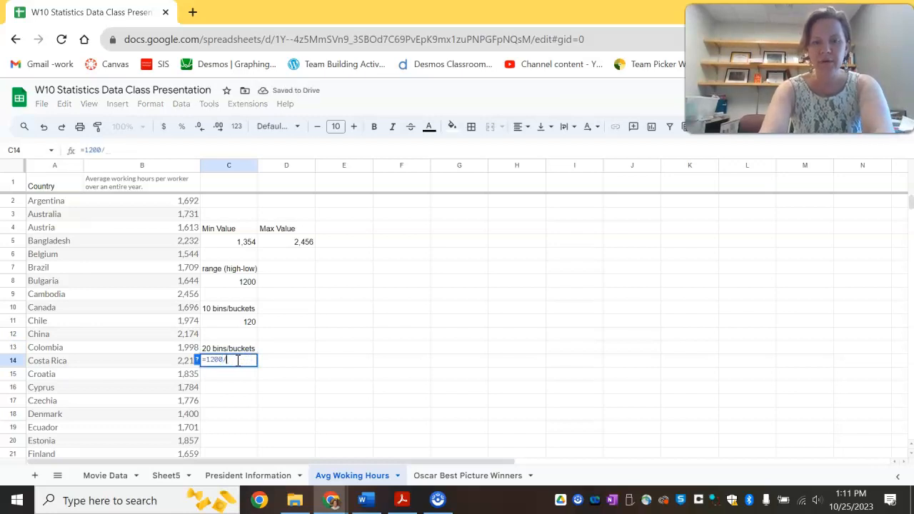
key(Return)
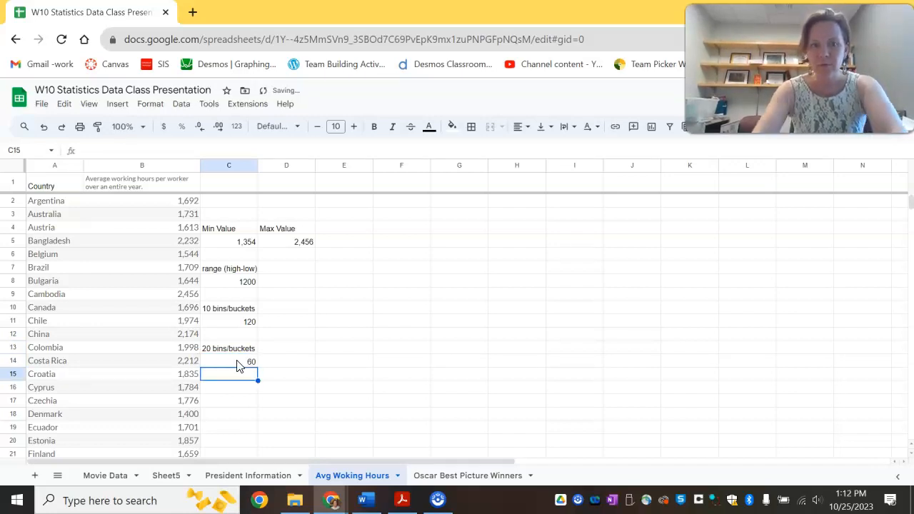
click(238, 362)
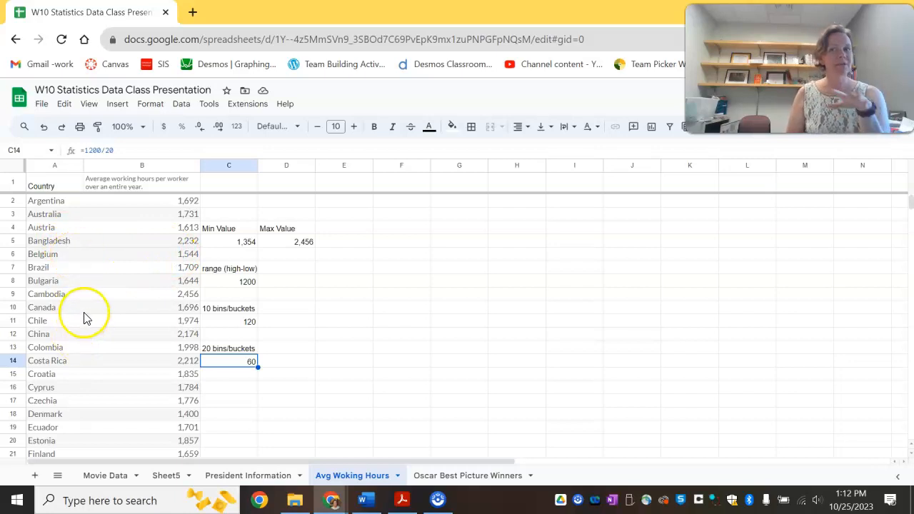
Step: Insert a histogram chart of the working hours in column B and move it clear of the calculations in columns C and D
click(100, 166)
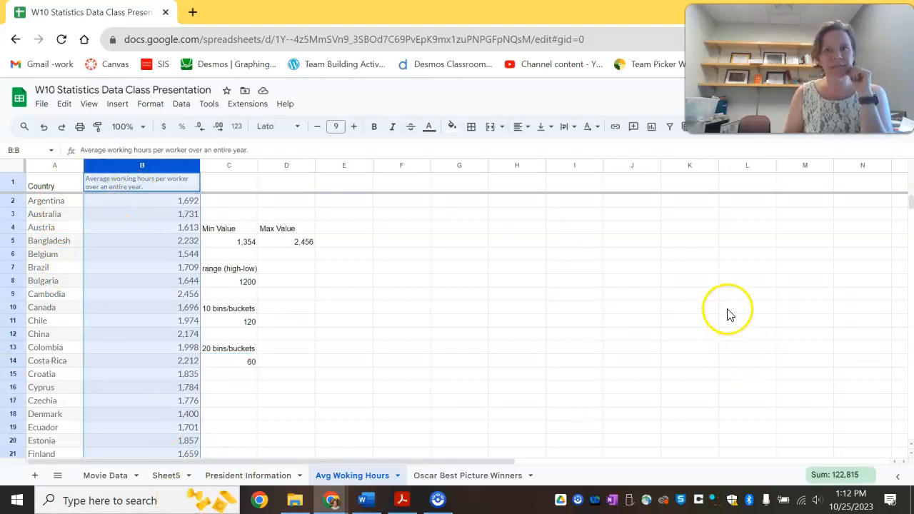
click(651, 127)
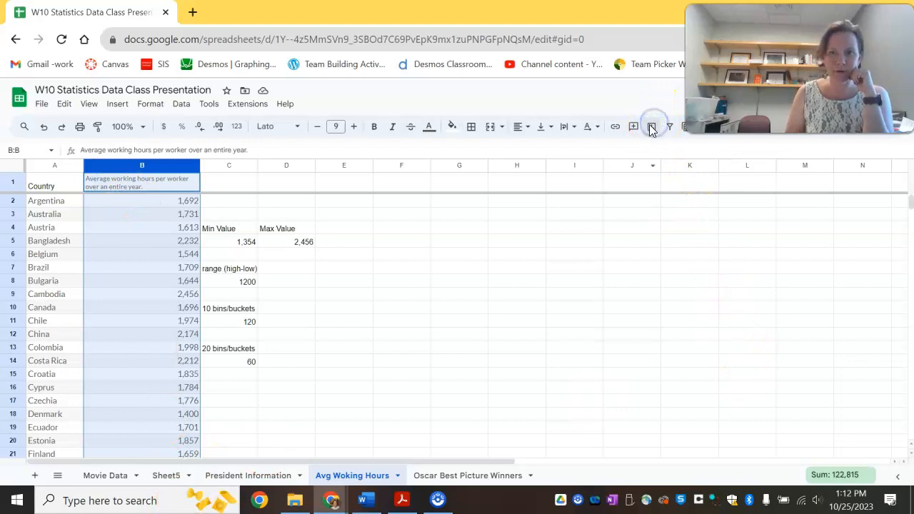
click(777, 213)
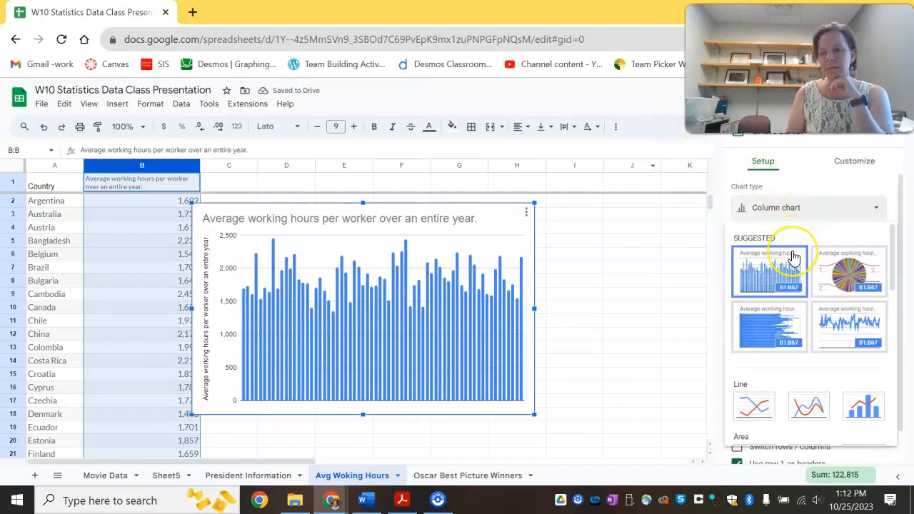
scroll(792, 255, down, 5)
scroll(794, 257, down, 3)
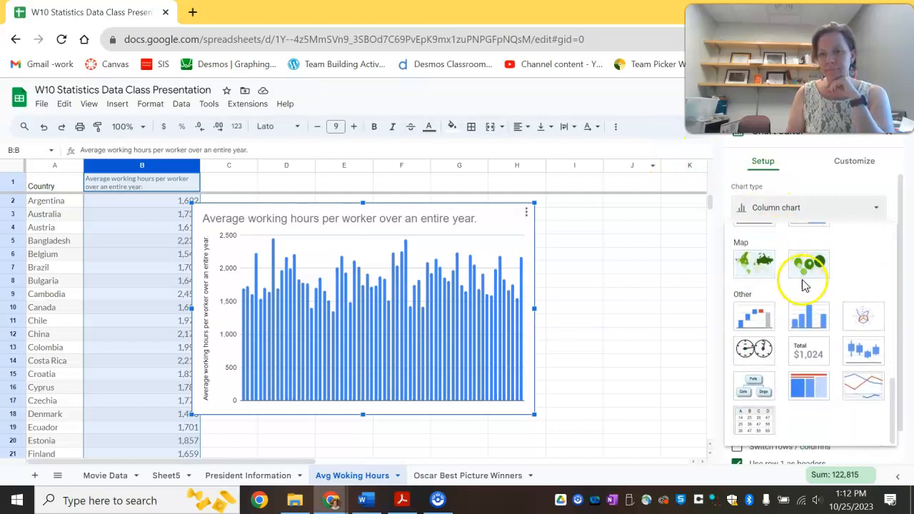
click(799, 321)
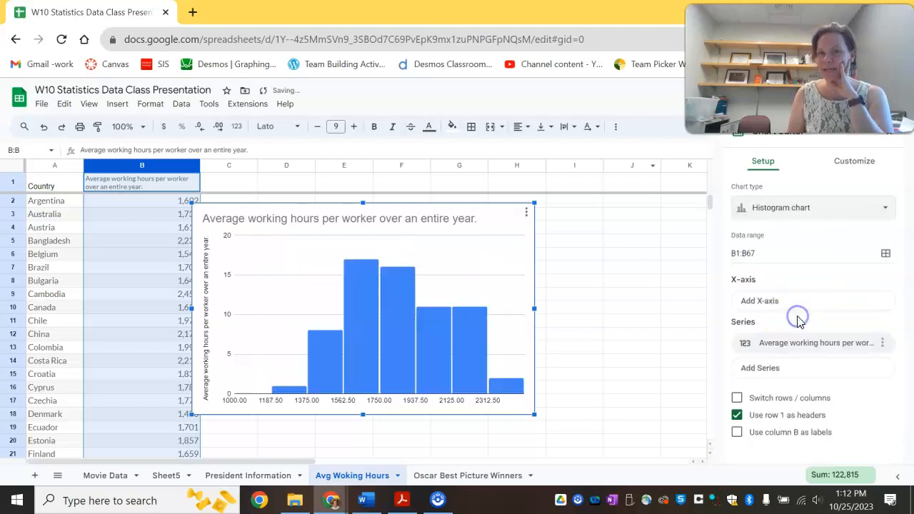
drag(483, 230, 627, 224)
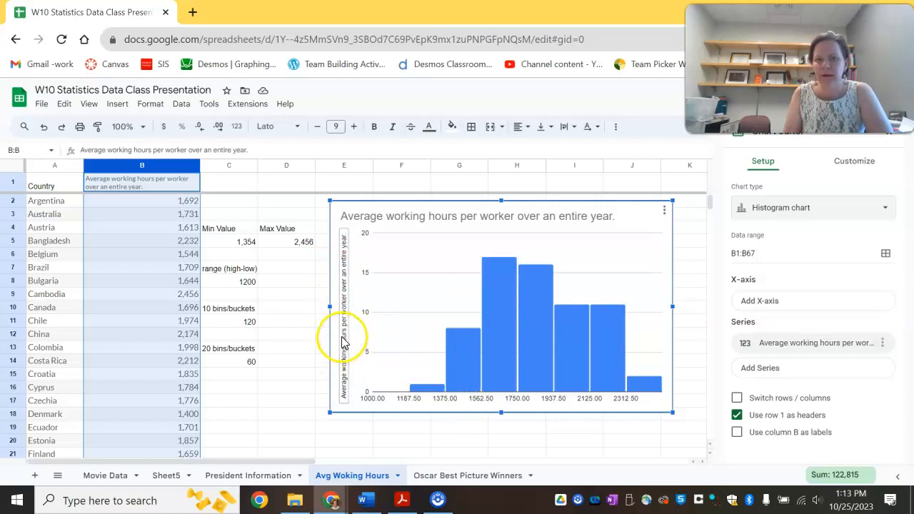
Step: Set the histogram's bucket size to 120 in the chart's customization options
click(854, 163)
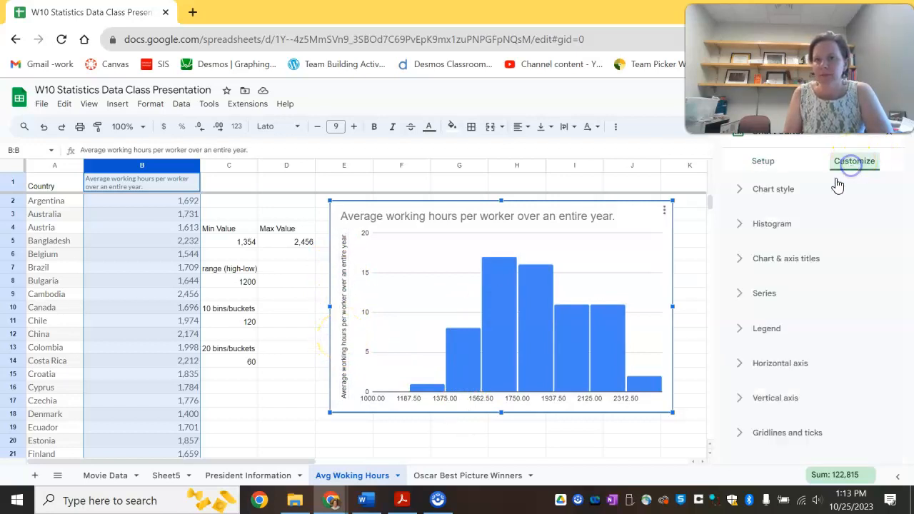
click(782, 191)
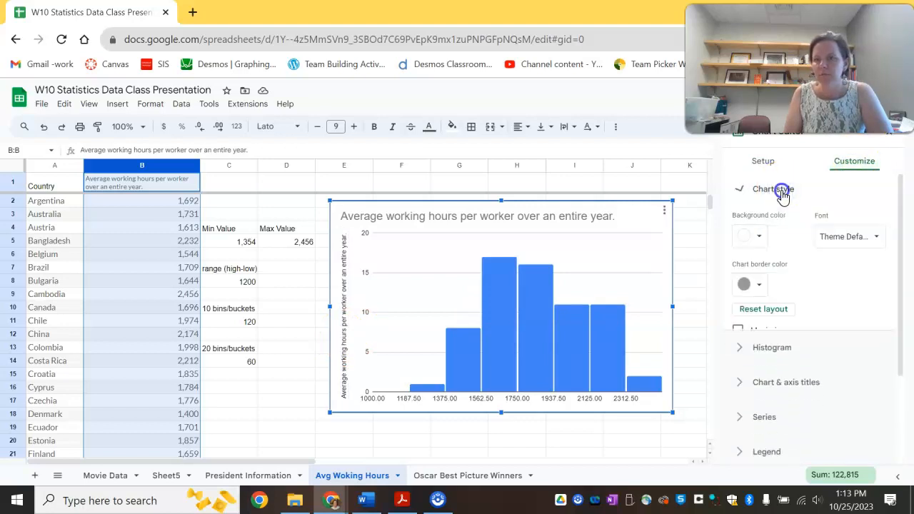
click(772, 225)
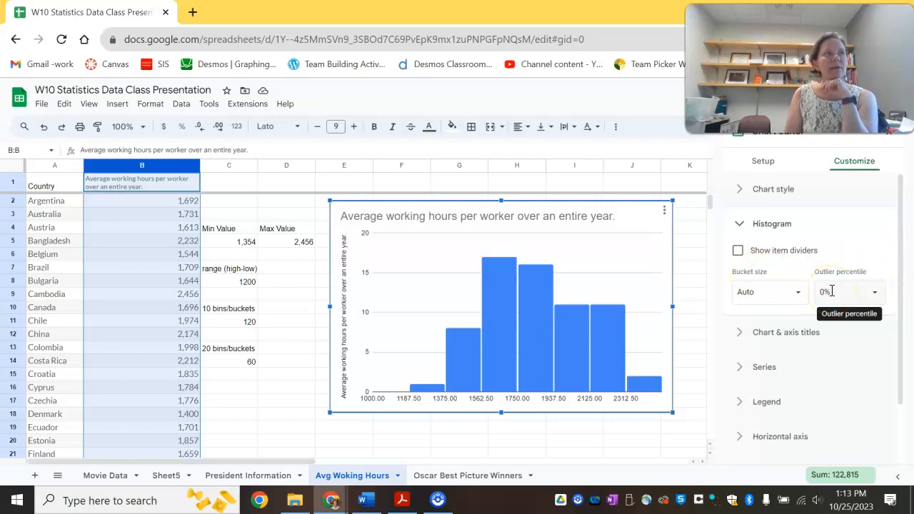
click(794, 287)
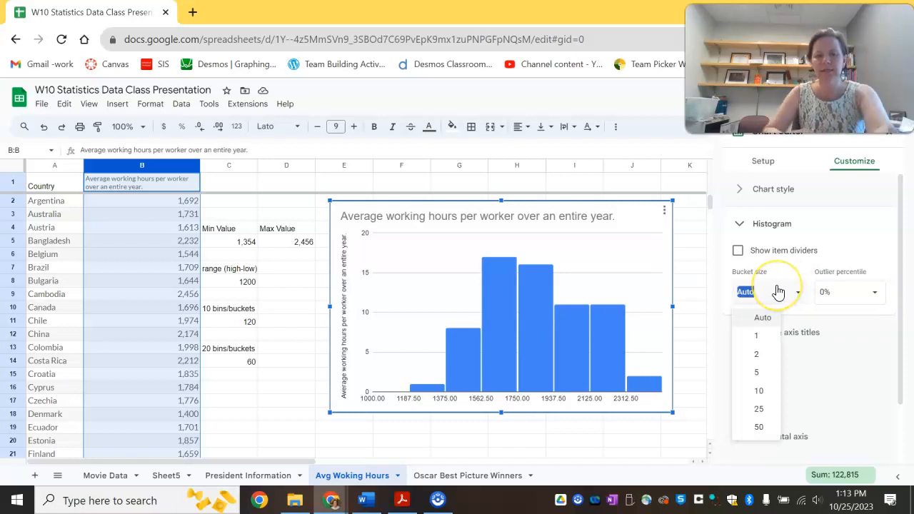
text(120)
click(778, 292)
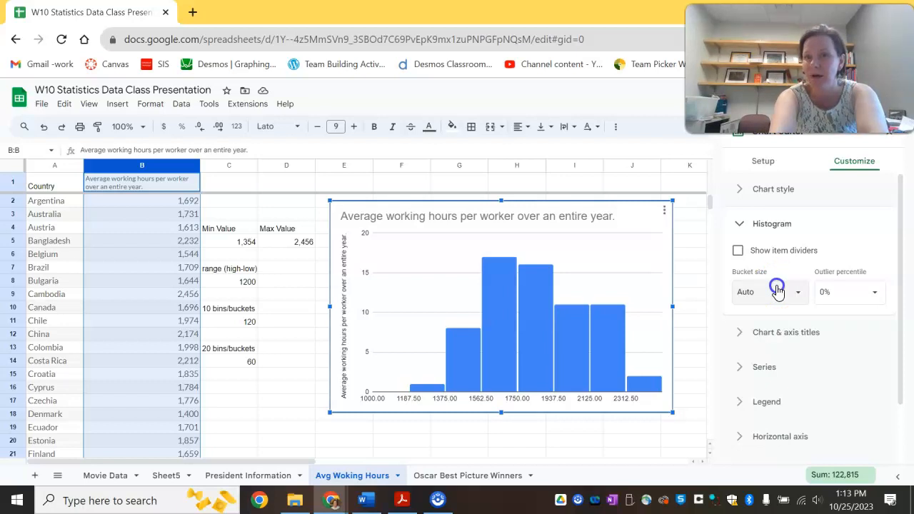
click(778, 292)
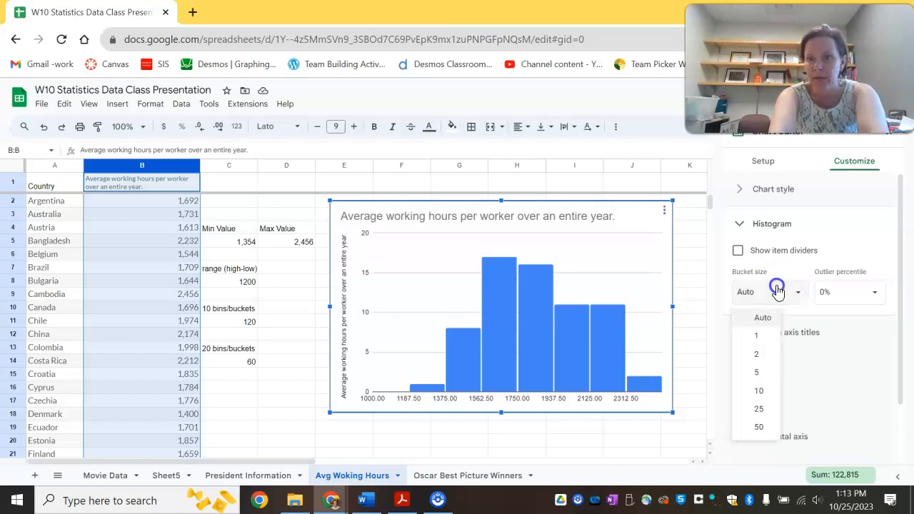
click(777, 293)
click(752, 298)
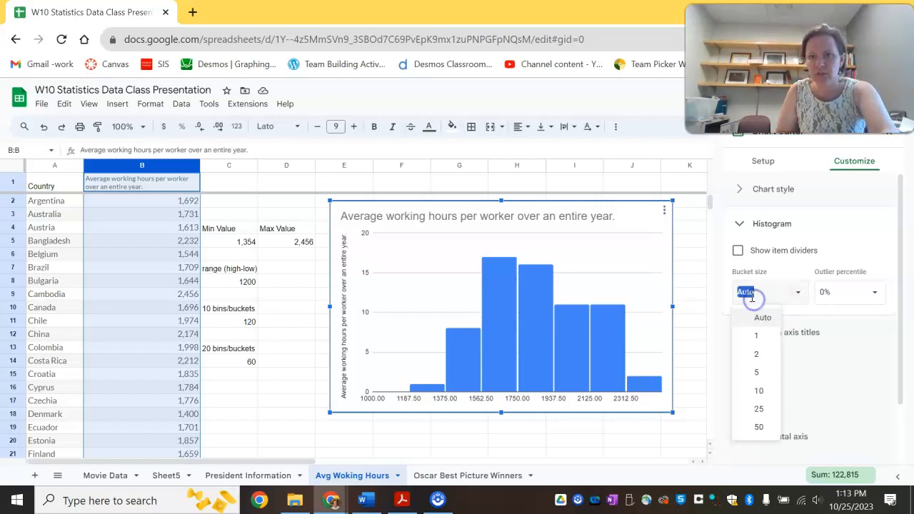
text(120)
key(Return)
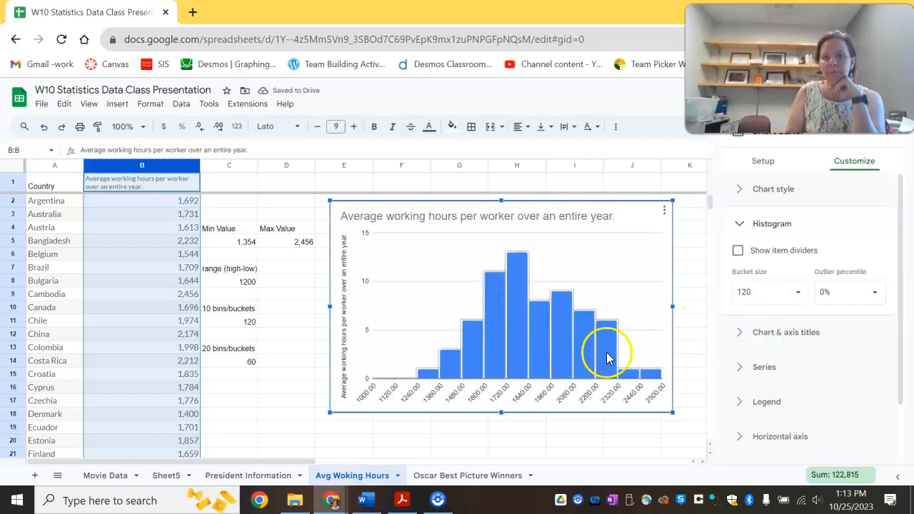
Step: Limit the histogram's horizontal axis to a minimum of 1300 and a maximum of 2500
click(746, 365)
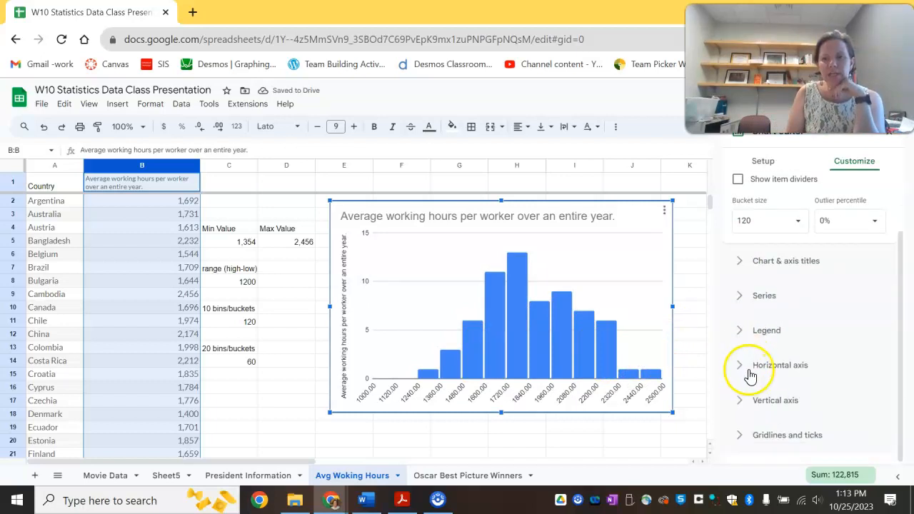
scroll(772, 375, down, 2)
click(763, 316)
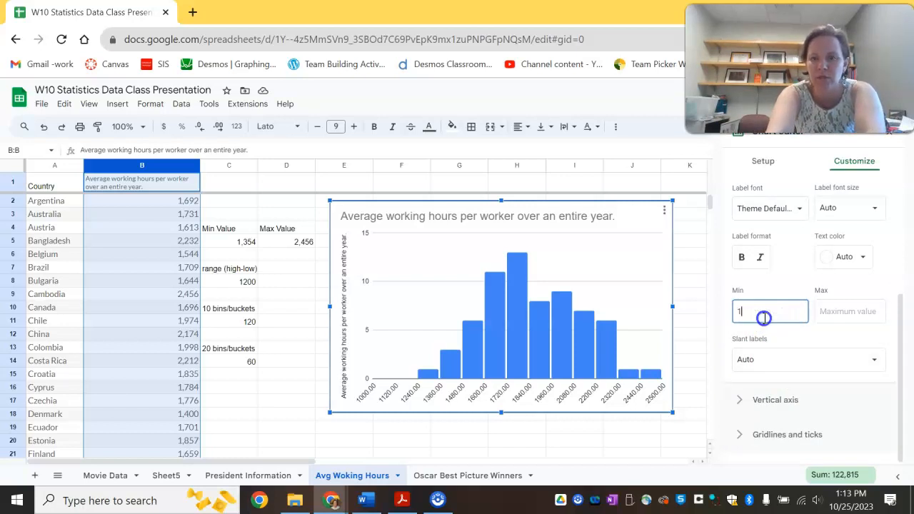
key(Tab)
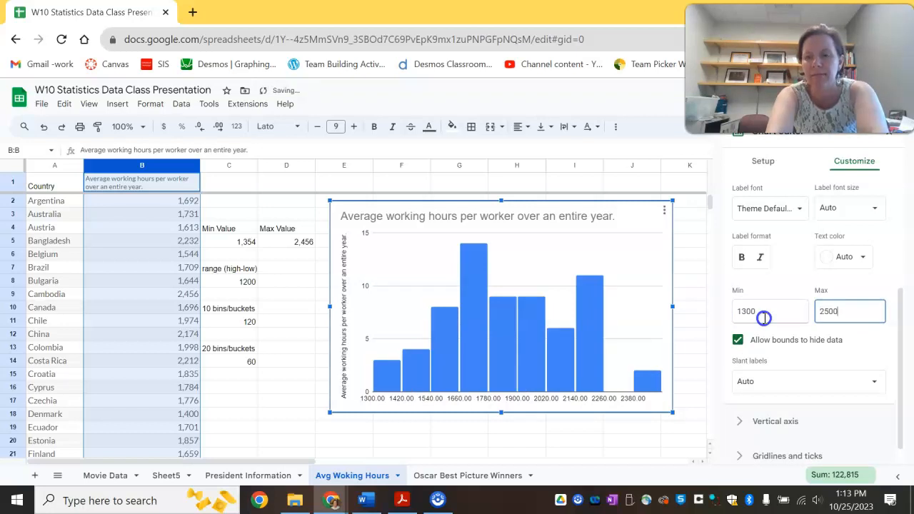
text(2500)
click(876, 364)
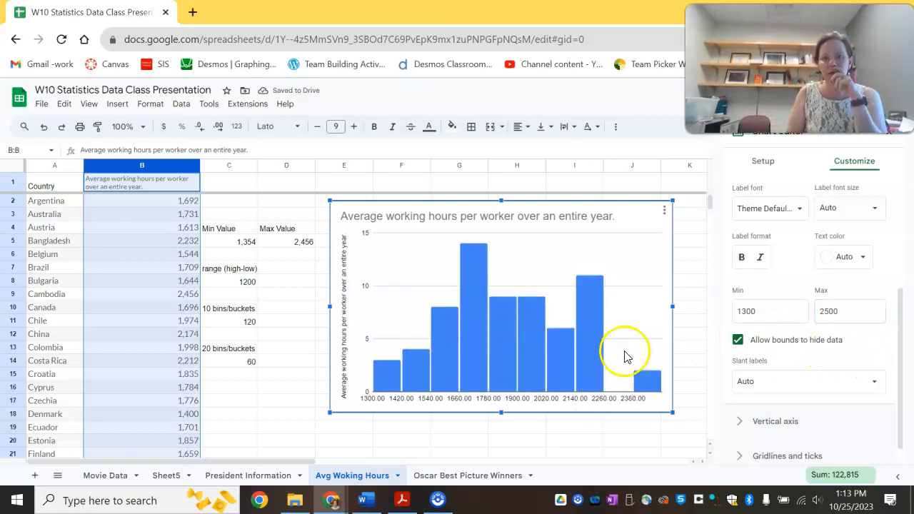
scroll(786, 311, up, 2)
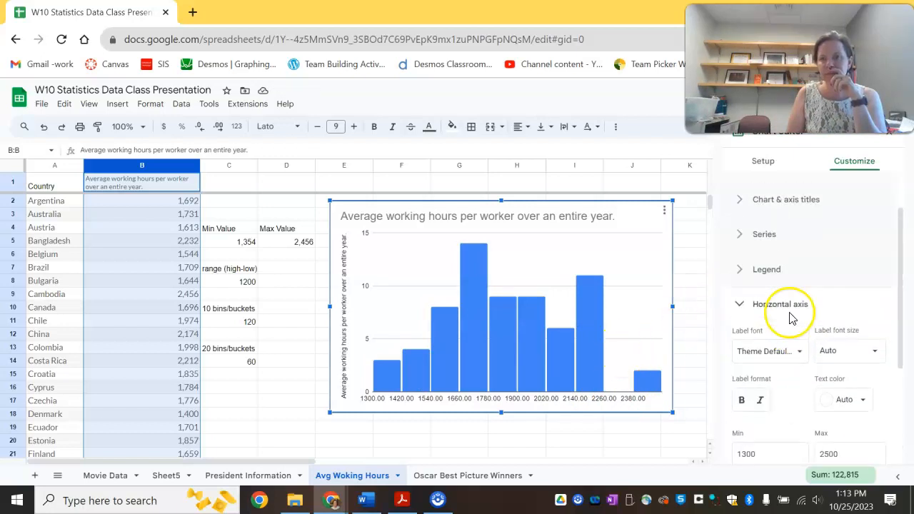
click(739, 304)
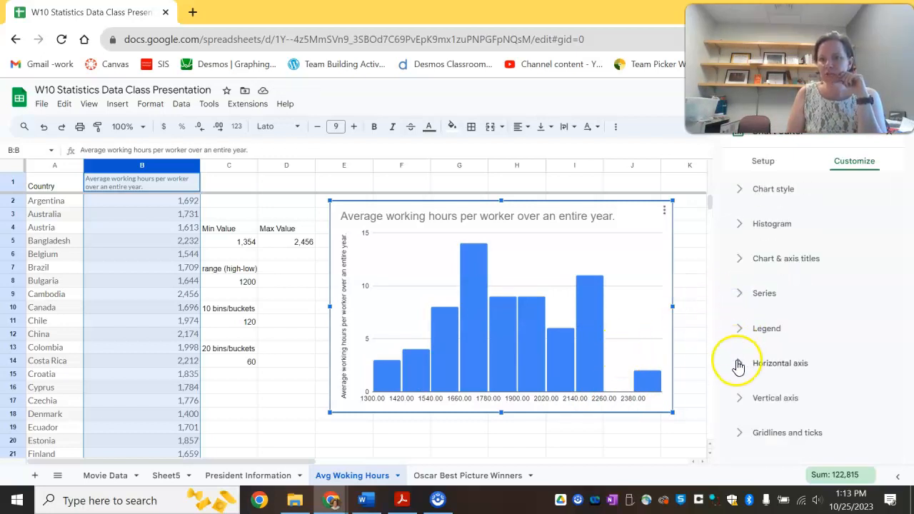
Step: Change the chart title to "Worldwide Average working hours"
click(740, 259)
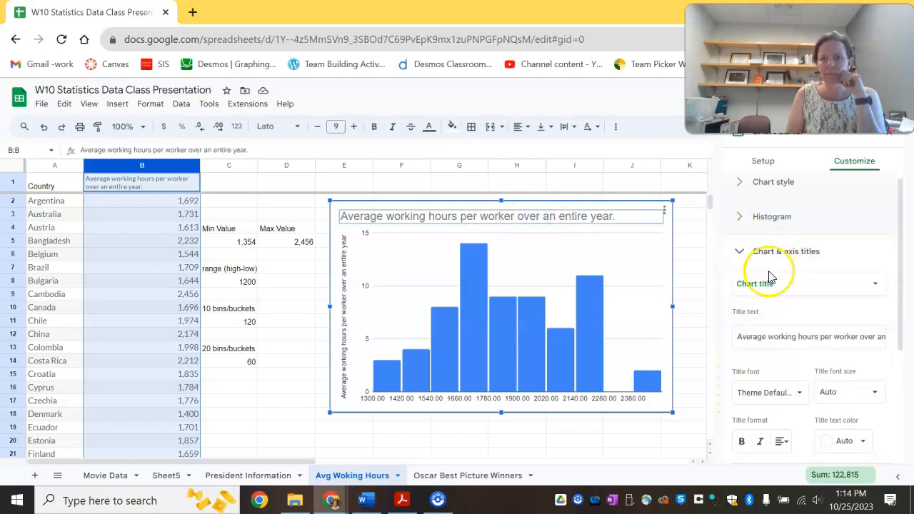
click(751, 340)
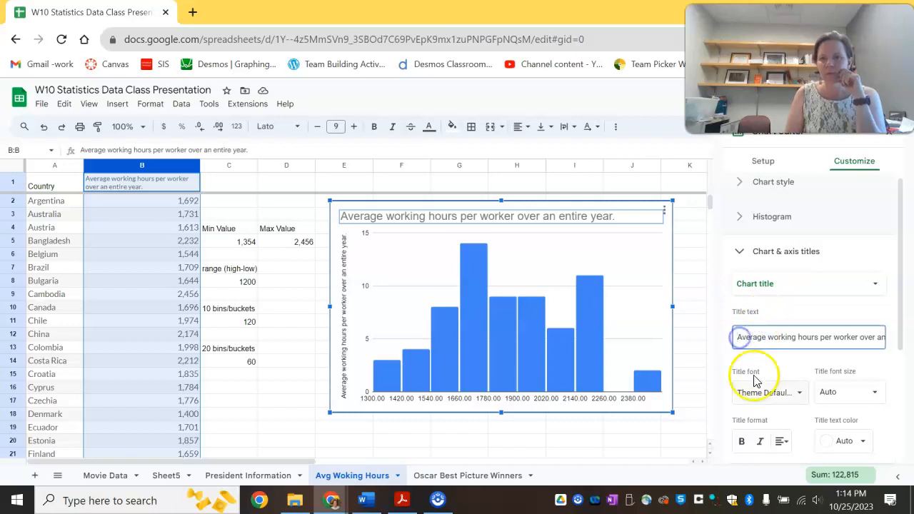
text(Worldwide)
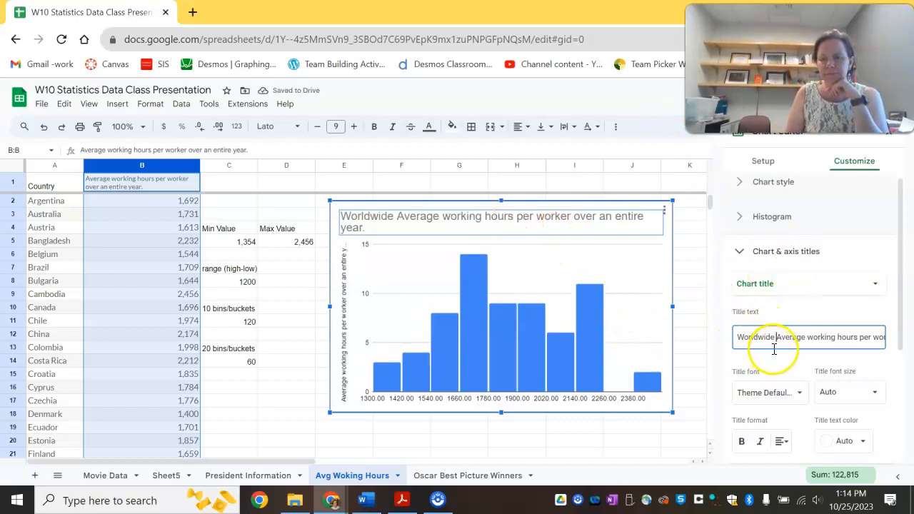
scroll(763, 354, down, 1)
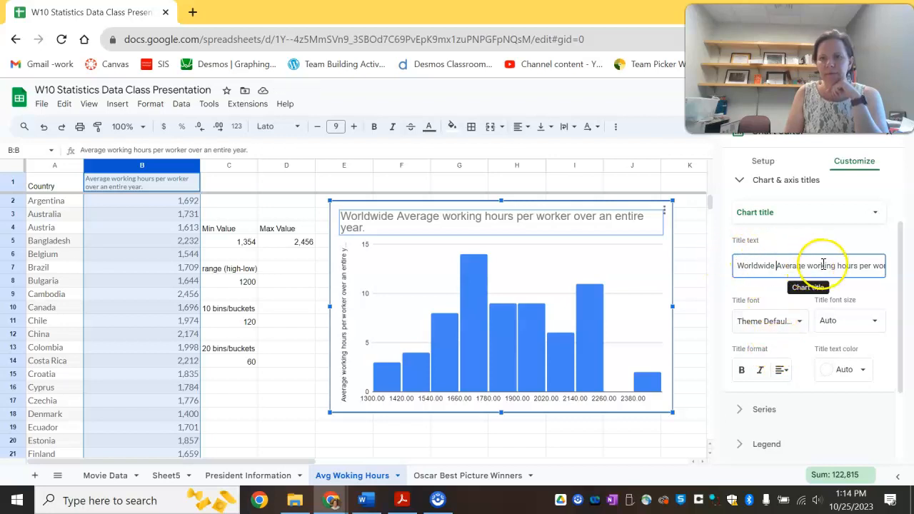
drag(860, 266, 911, 275)
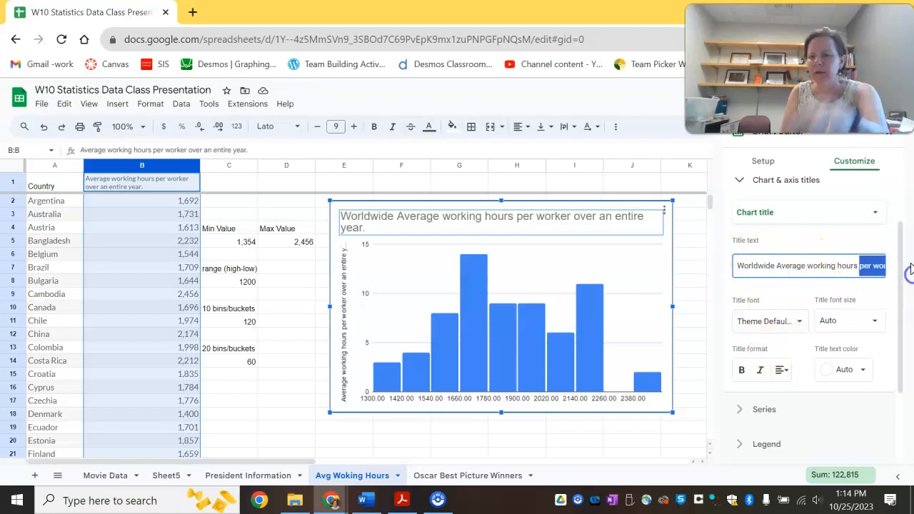
key(BackSpace)
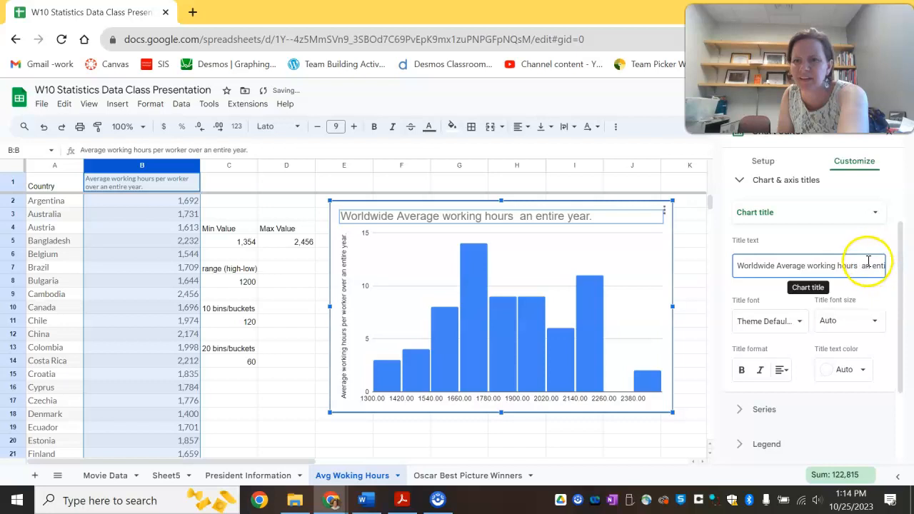
drag(862, 265, 911, 268)
key(BackSpace)
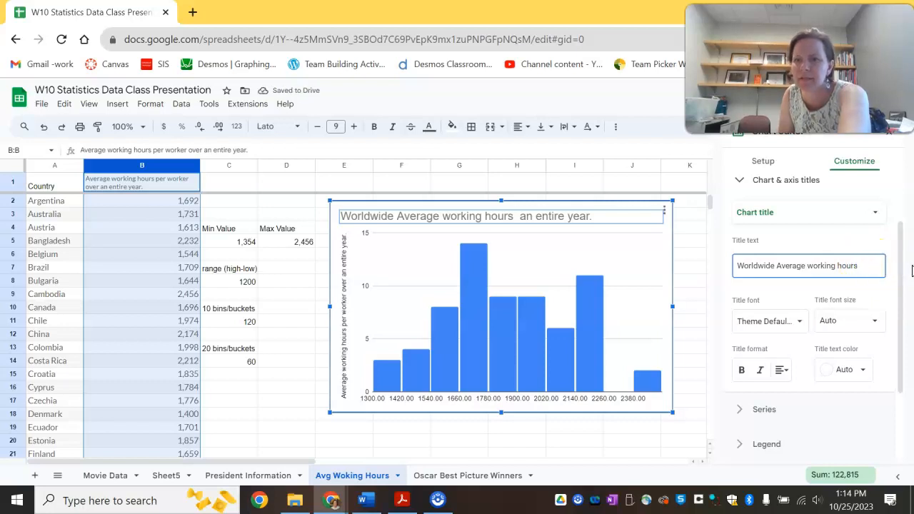
Step: Set the horizontal axis title to "Average working hours per worker over a year (hour)"
click(803, 207)
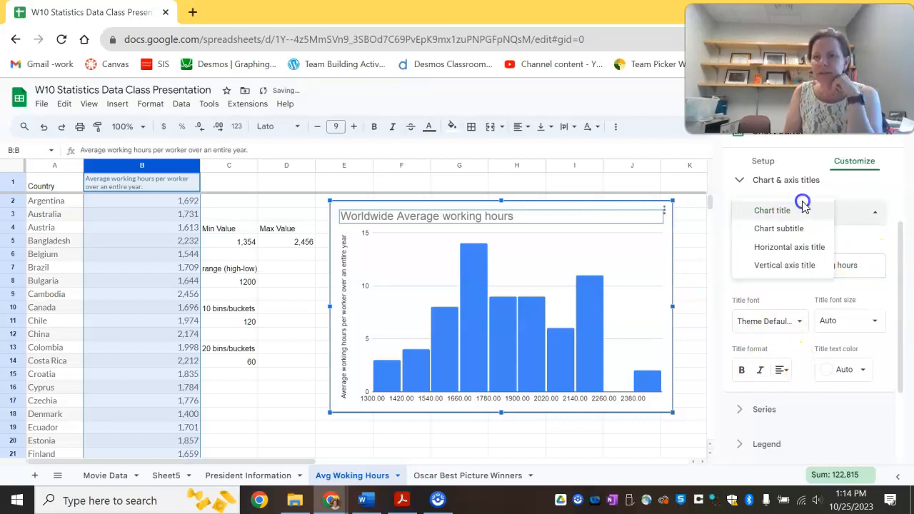
click(792, 246)
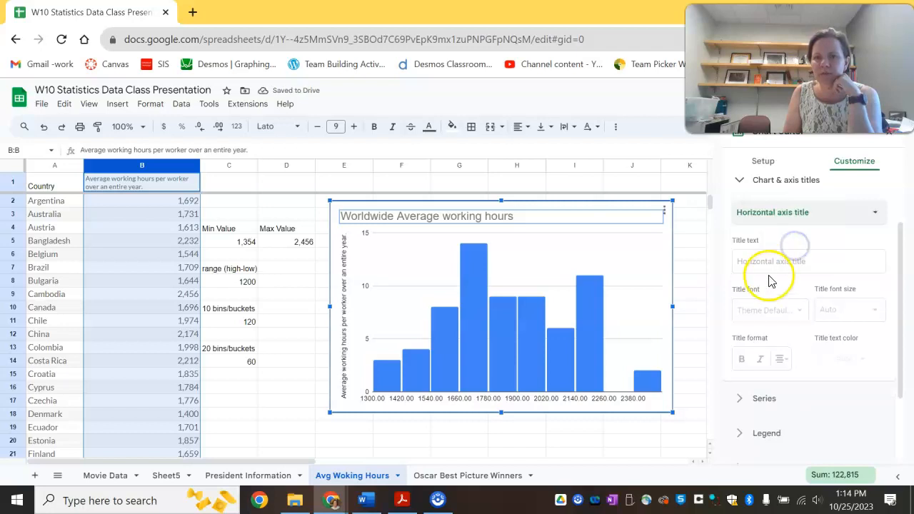
click(773, 268)
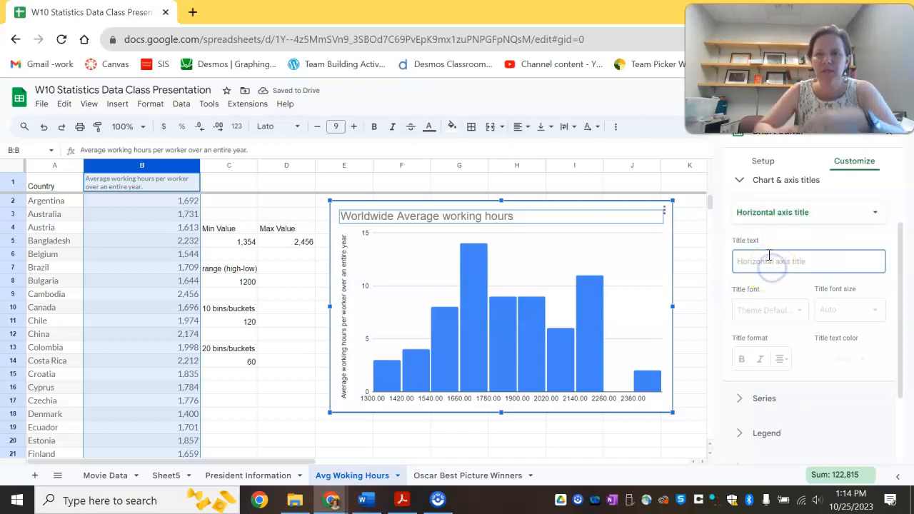
click(768, 255)
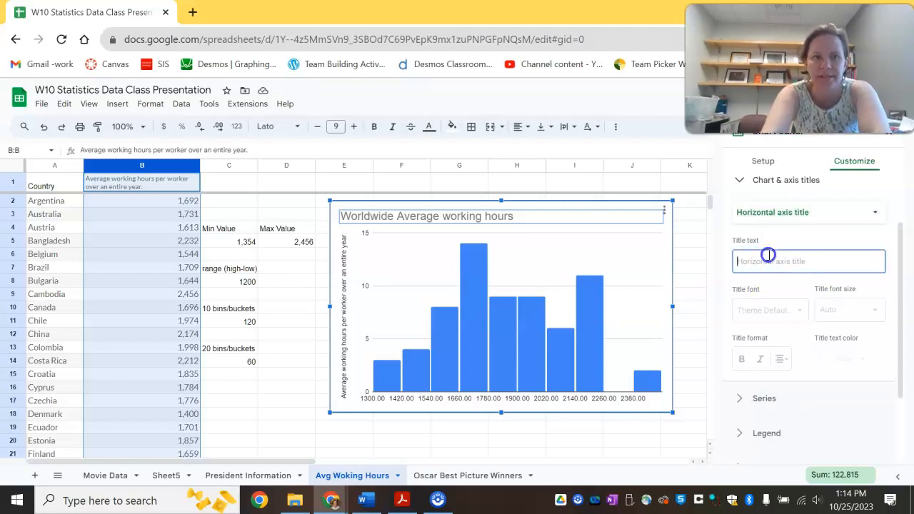
text(Average work)
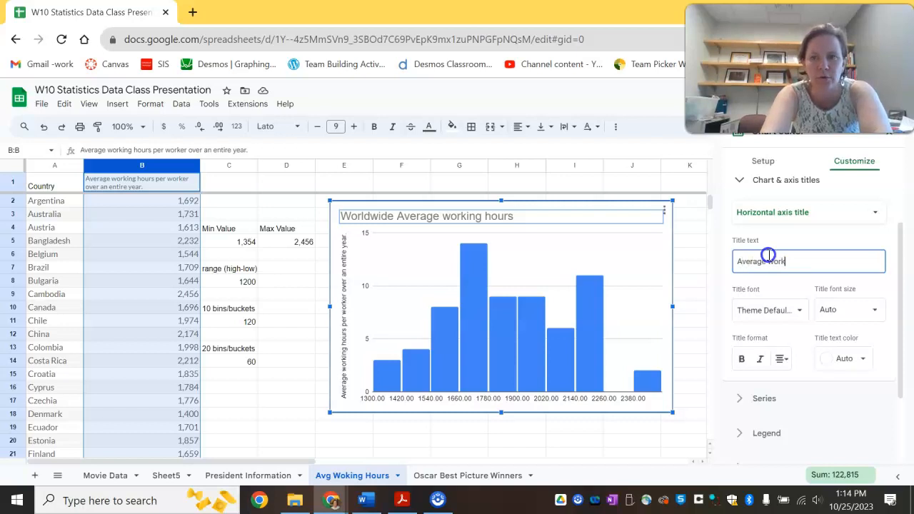
text(ing hours per worker over a year (Hour))
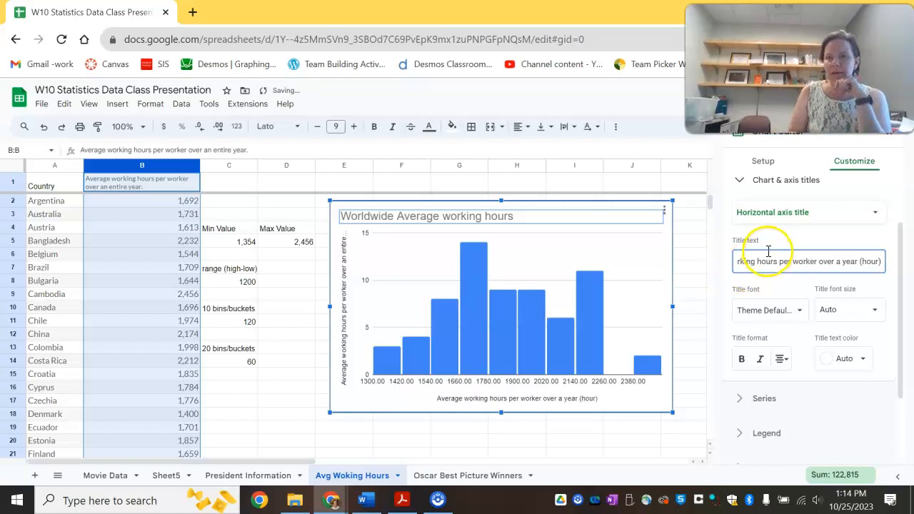
Step: Replace the vertical axis title with "Frequency" and collapse the title settings
click(788, 212)
click(785, 229)
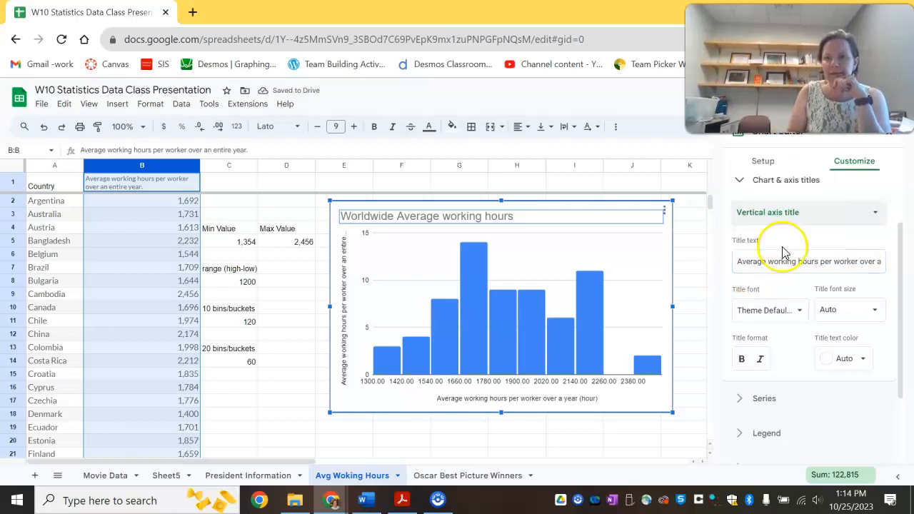
click(790, 213)
click(786, 249)
double_click(784, 259)
triple_click(784, 255)
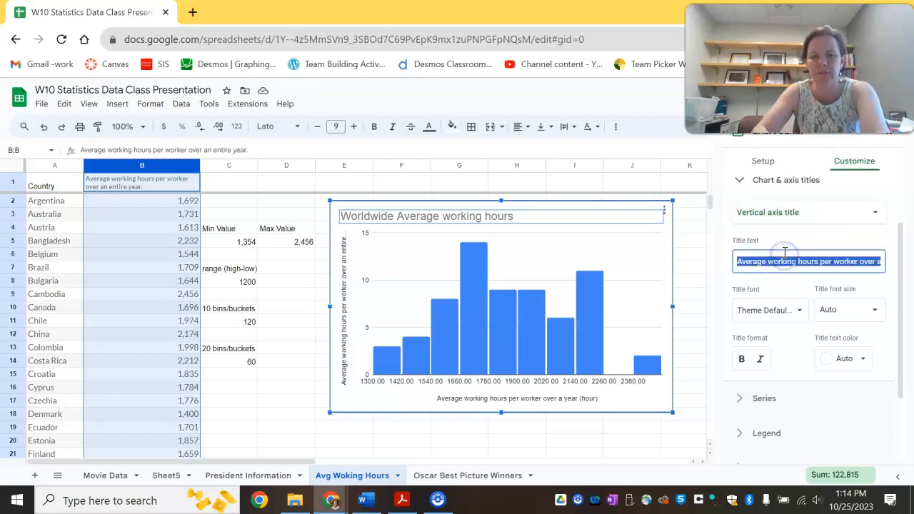
key(BackSpace)
text(Frequency)
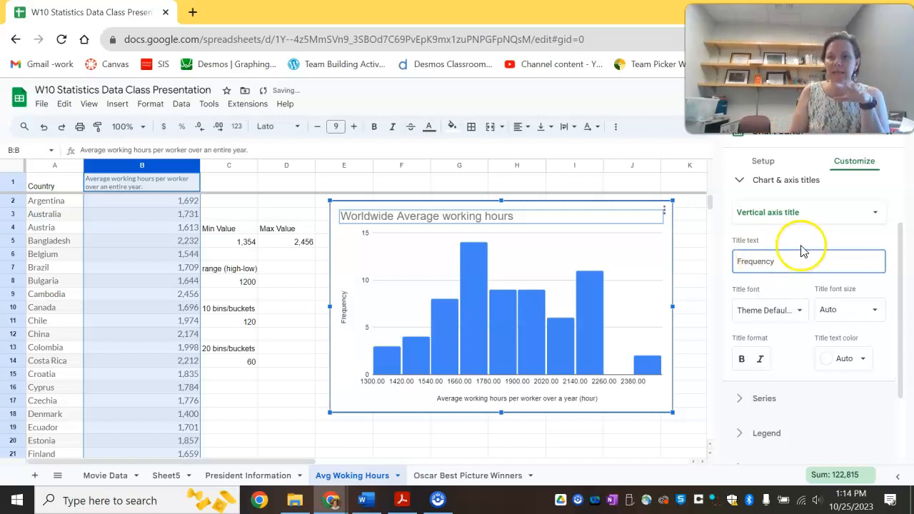
click(801, 244)
click(831, 238)
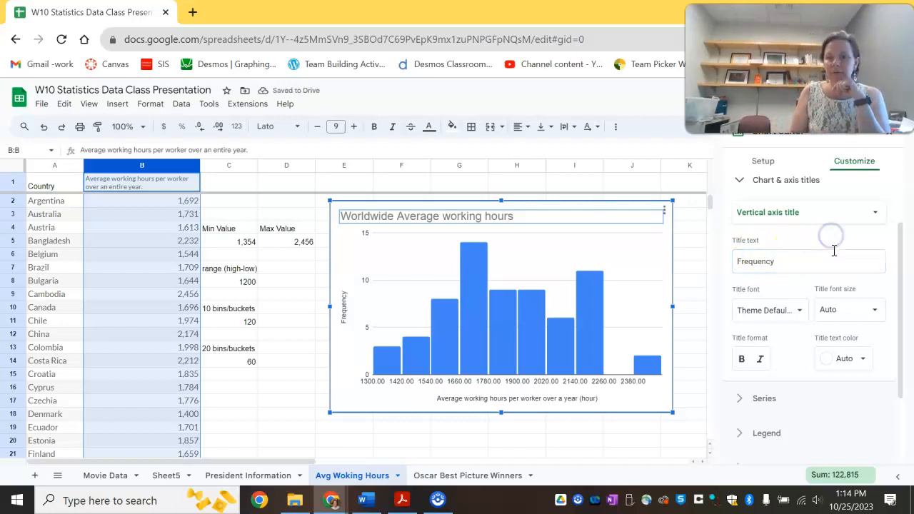
click(773, 176)
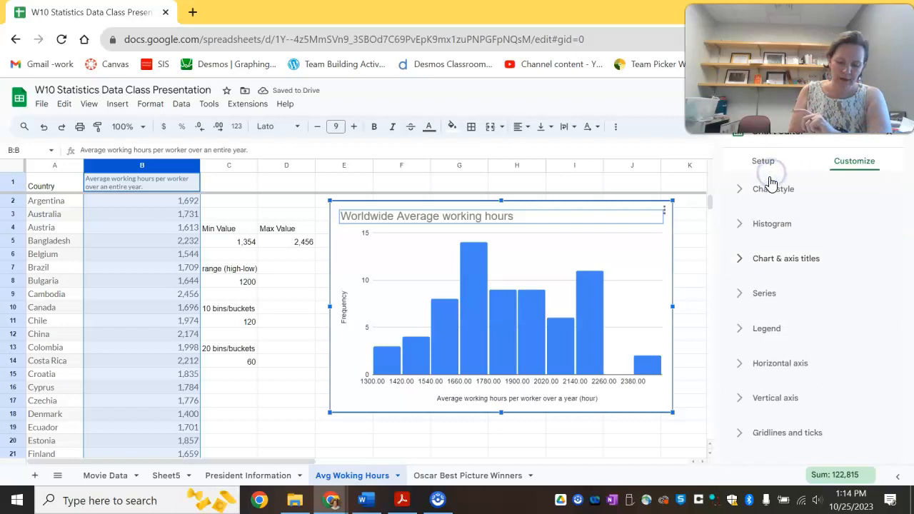
Step: Duplicate the working-hours histogram and place the copy directly below the original chart
click(657, 380)
click(602, 384)
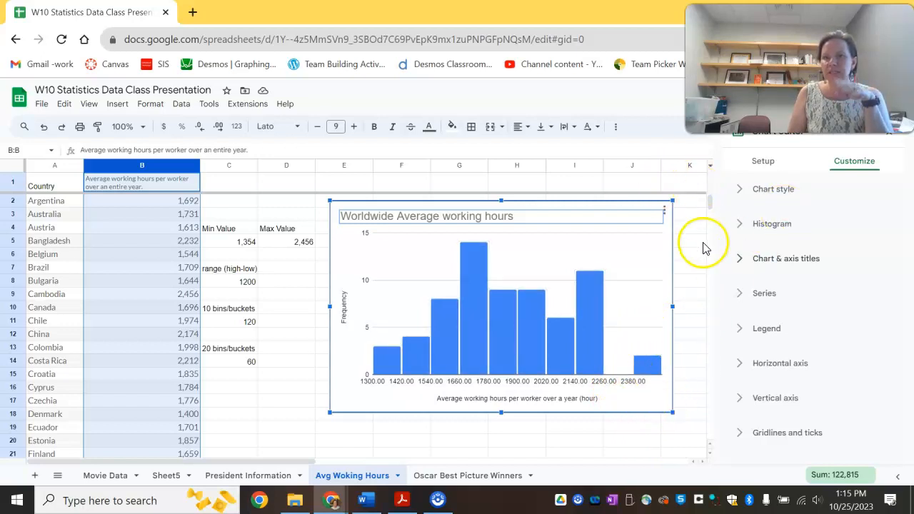
scroll(697, 290, down, 3)
scroll(690, 294, up, 1)
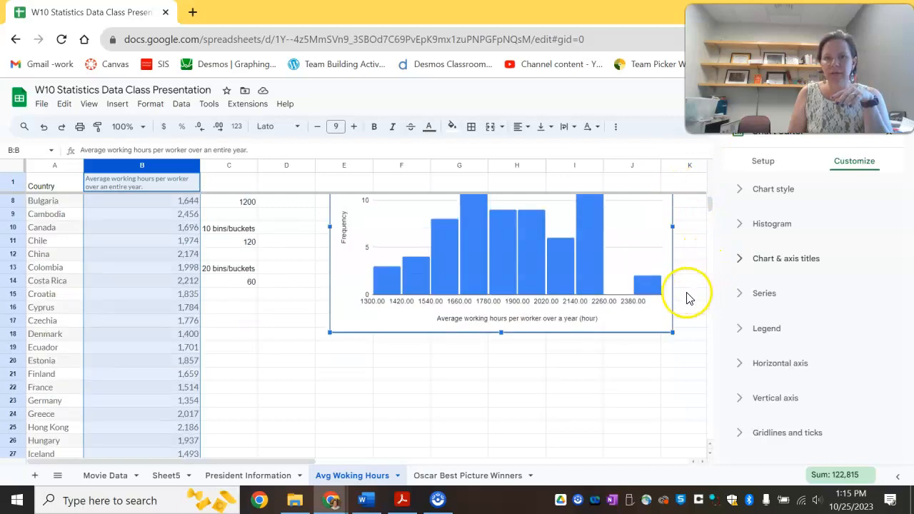
click(606, 365)
click(605, 321)
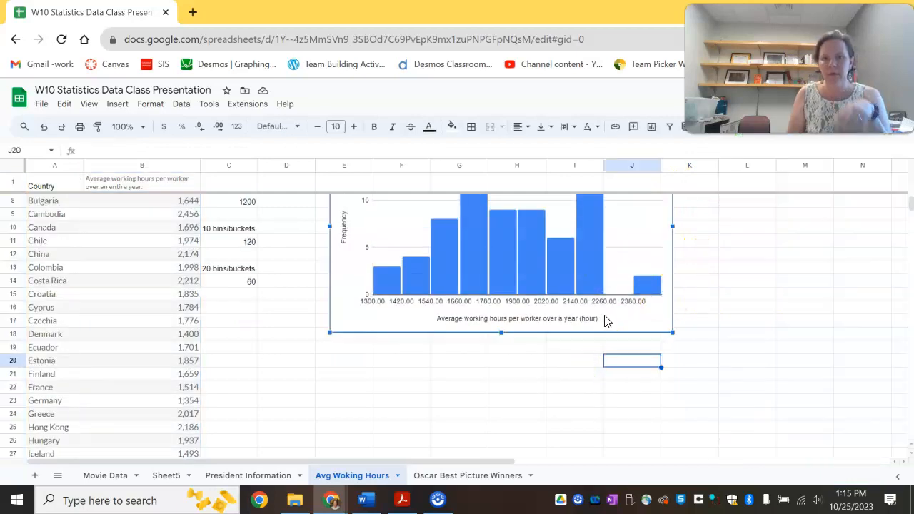
key(ctrl+c)
click(760, 347)
key(ctrl+v)
drag(750, 339, 349, 327)
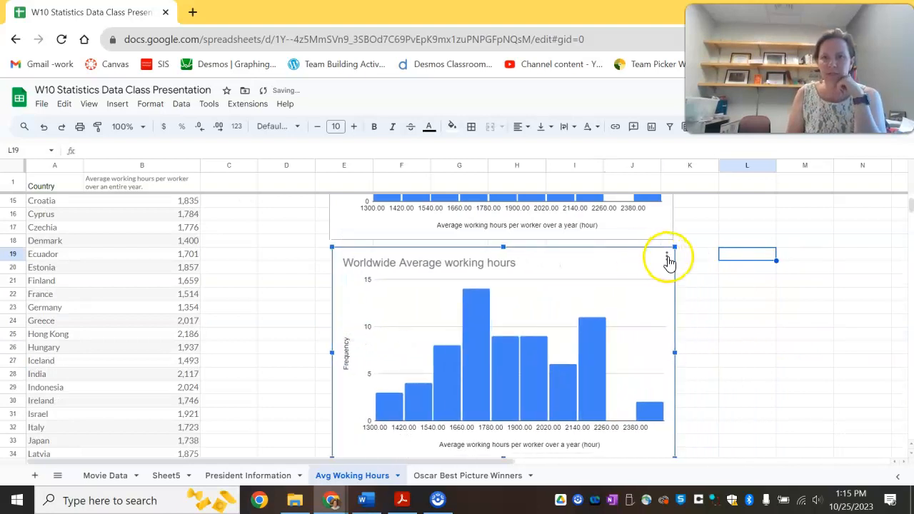
Step: Open the copied histogram for editing and set its bucket size to 60
click(667, 257)
click(675, 271)
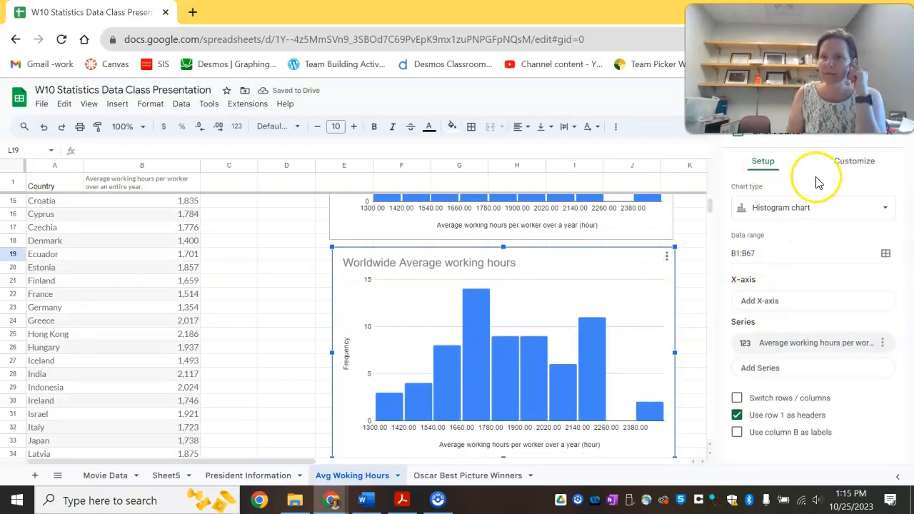
click(832, 163)
click(814, 226)
click(744, 291)
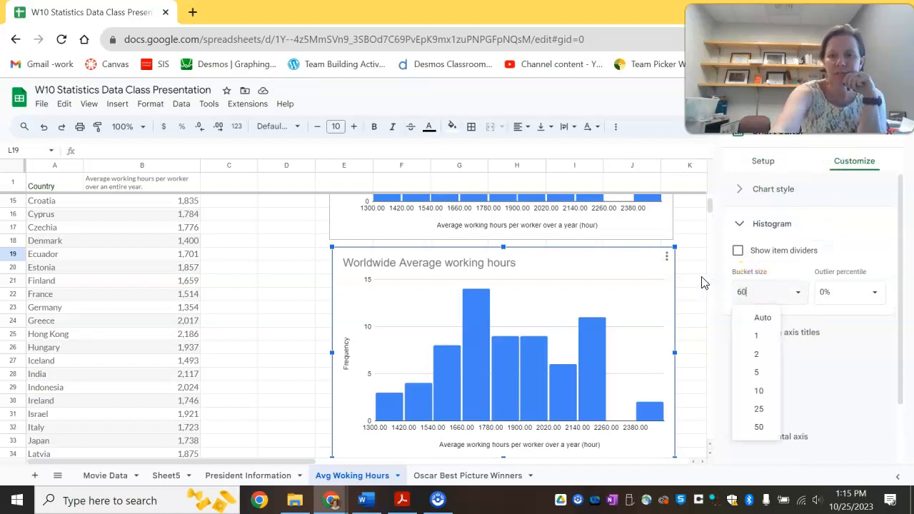
key(Return)
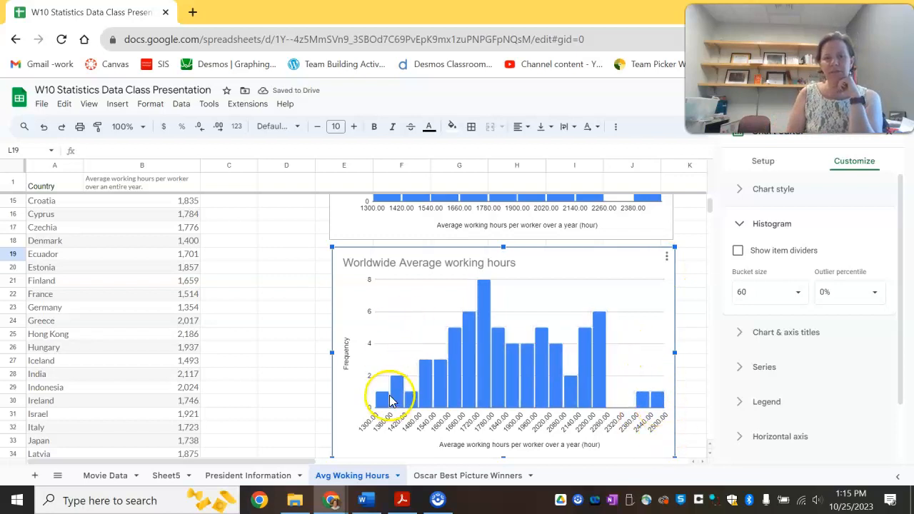
Step: Try bucket sizes of 200 and 10 on the copied histogram
click(747, 284)
text(200)
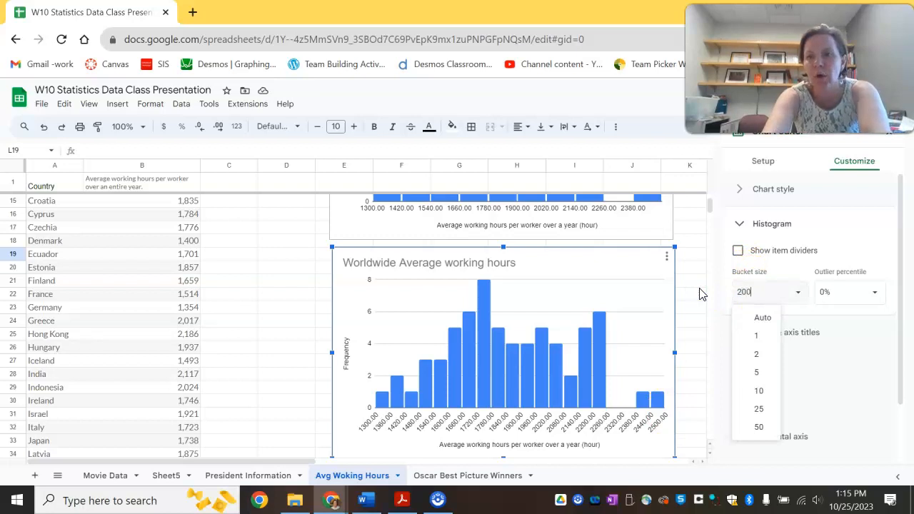
key(Return)
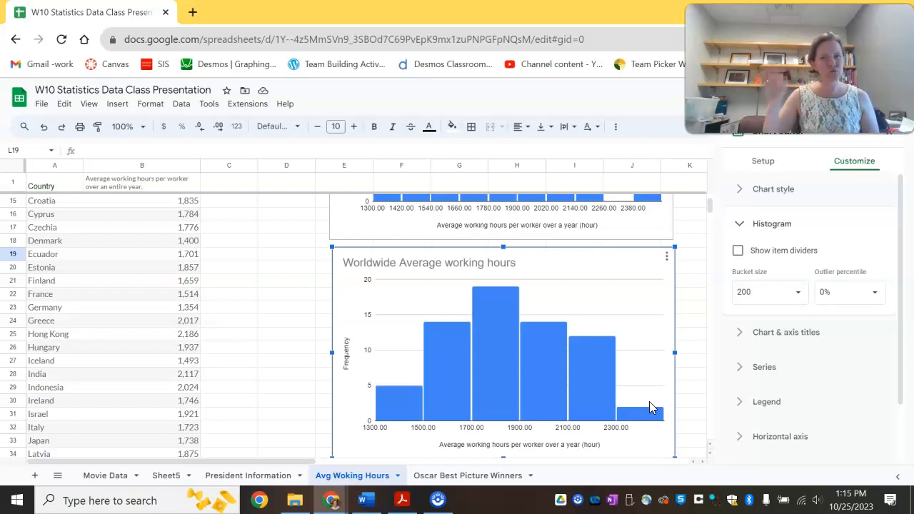
click(768, 292)
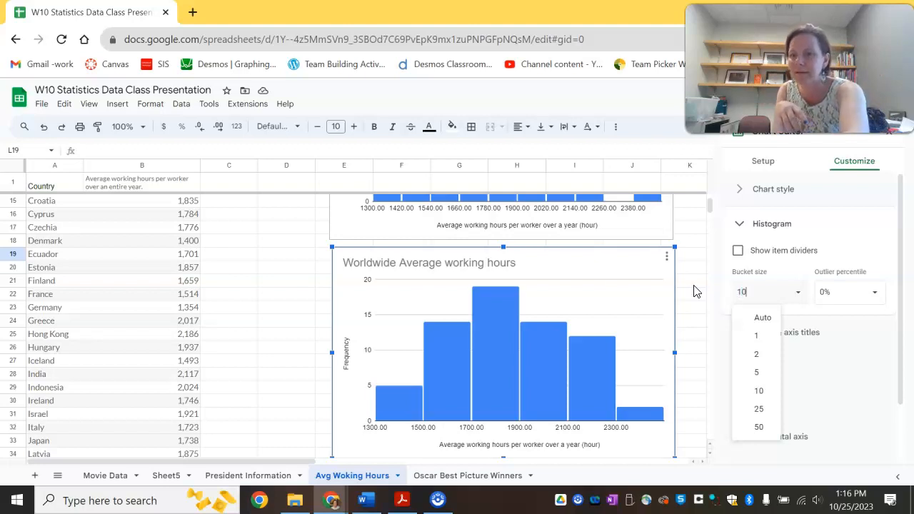
key(Return)
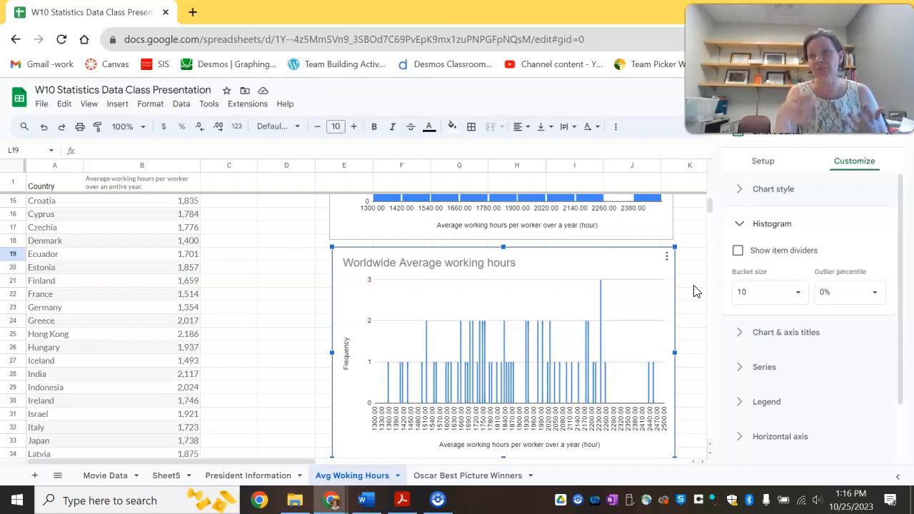
click(736, 291)
scroll(630, 296, up, 5)
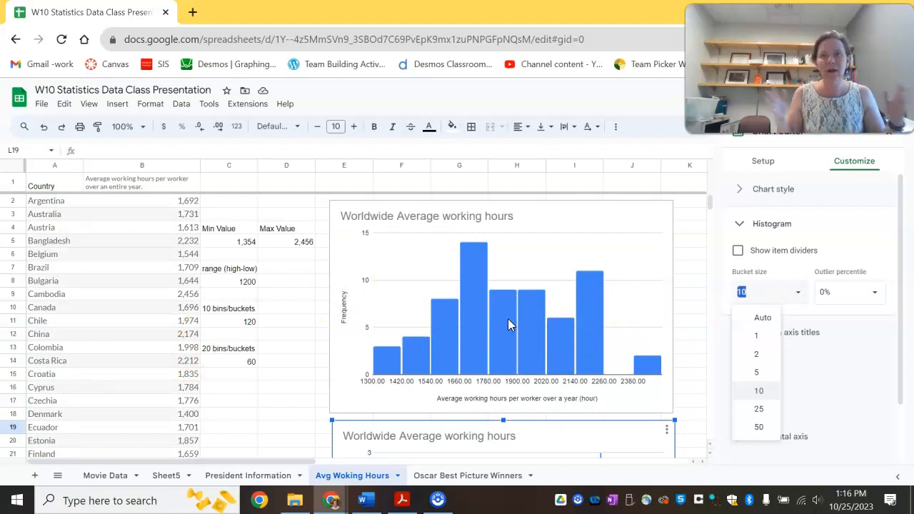
text(12)
click(705, 300)
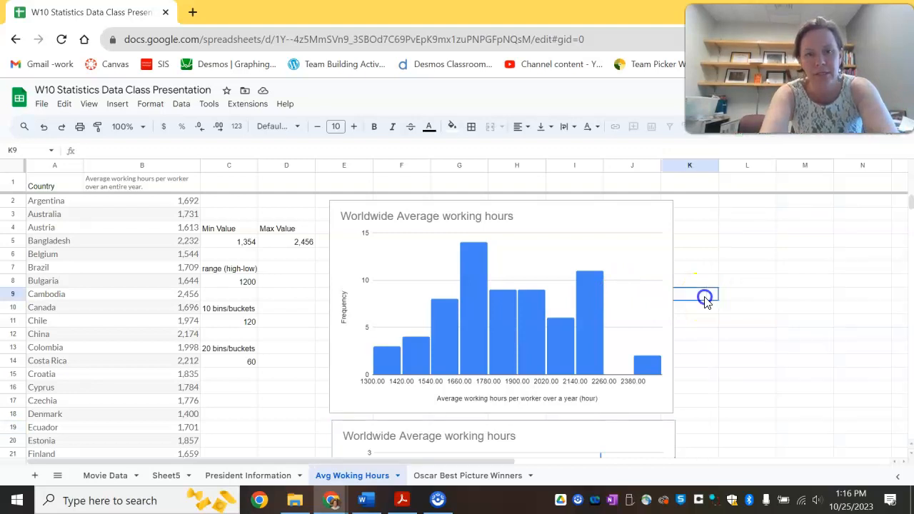
text(60)
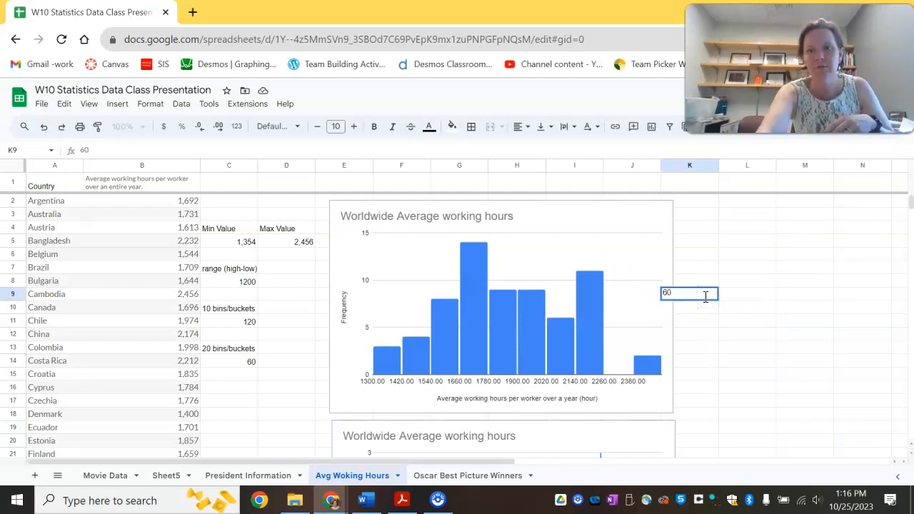
click(863, 281)
click(695, 293)
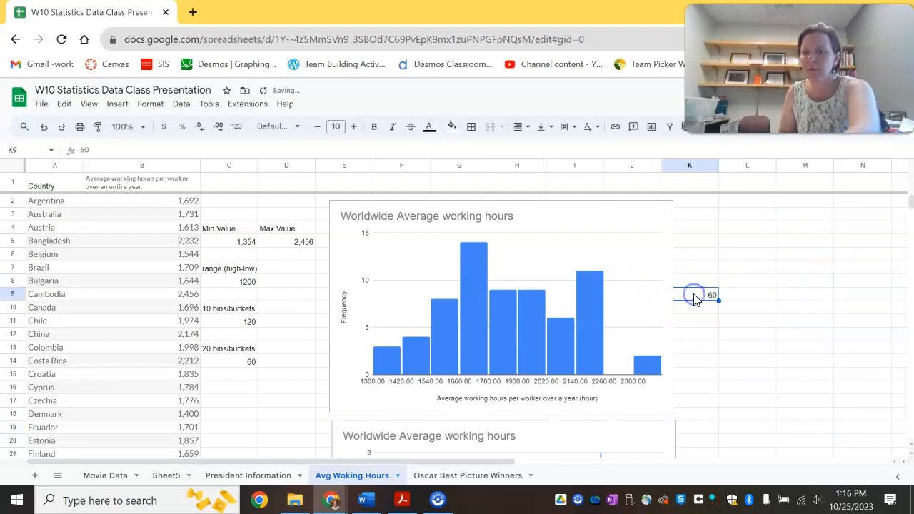
Step: Set the lower histogram's bucket size back to 60 and close the chart editor
scroll(632, 385, down, 5)
double_click(614, 373)
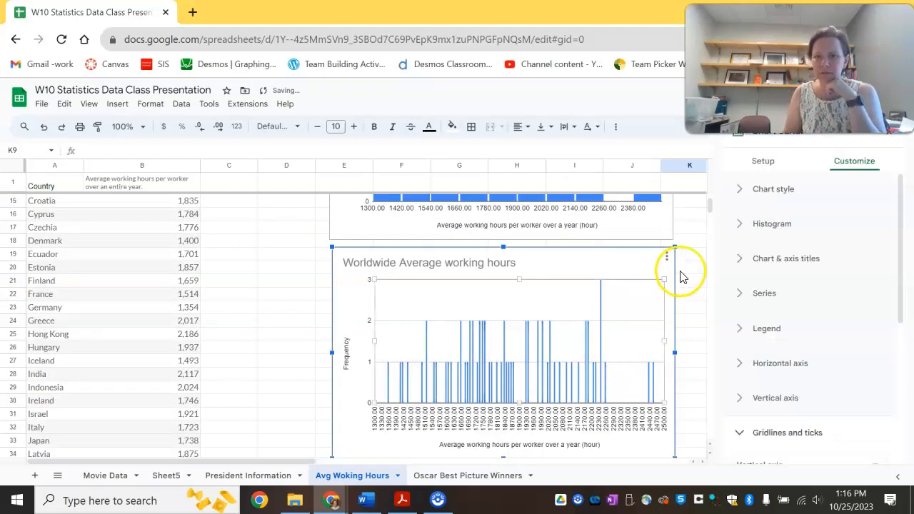
click(753, 224)
click(743, 294)
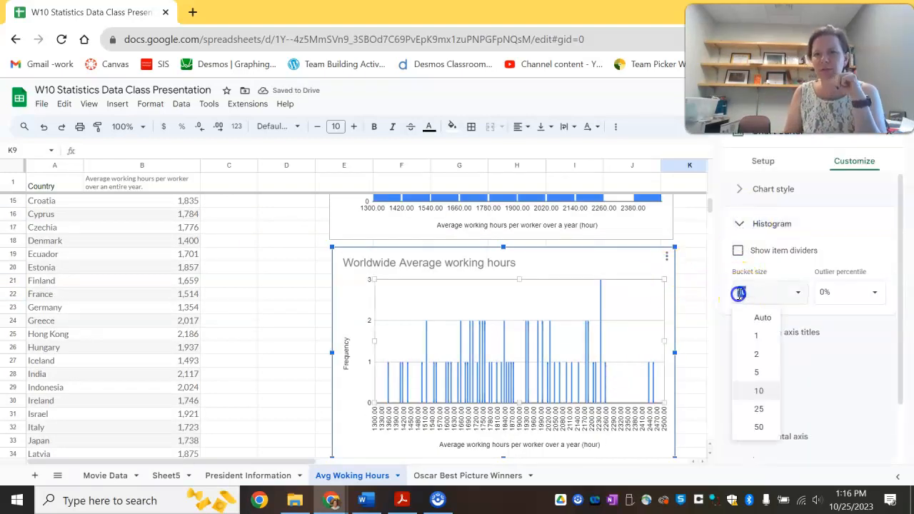
text(60)
key(Return)
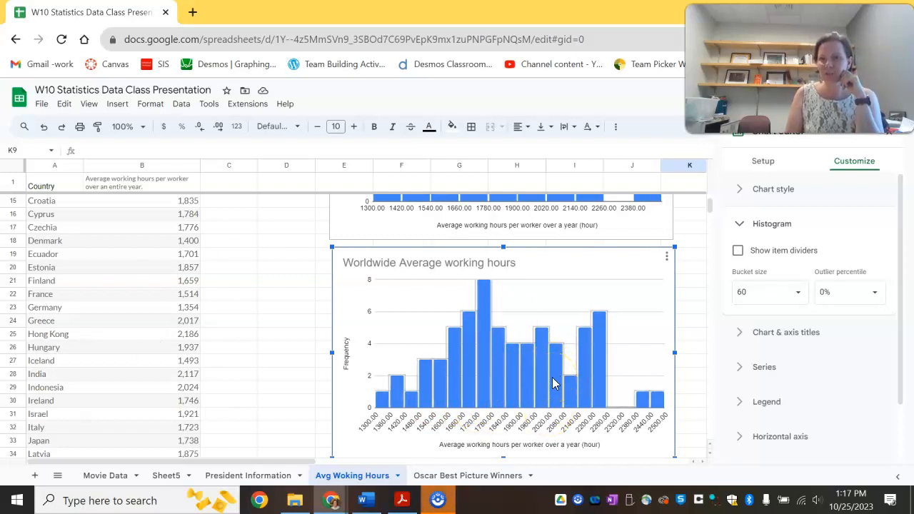
scroll(514, 357, up, 5)
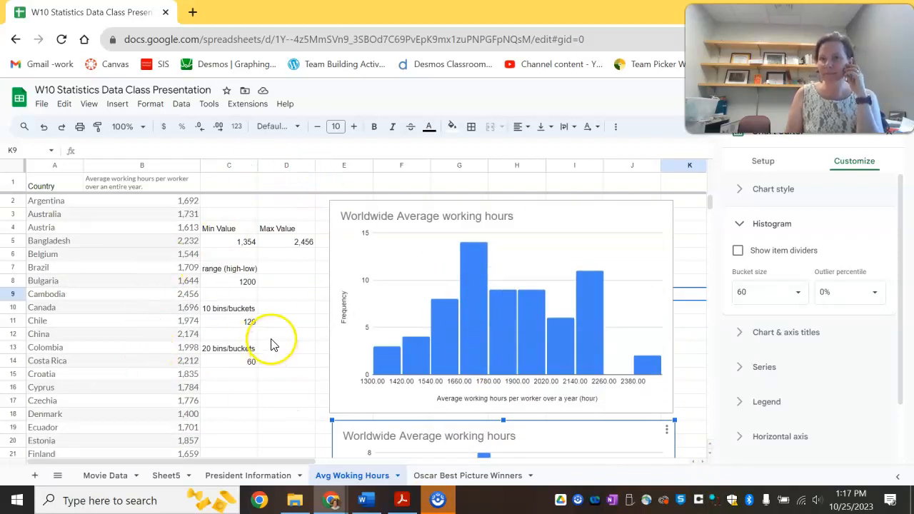
click(743, 225)
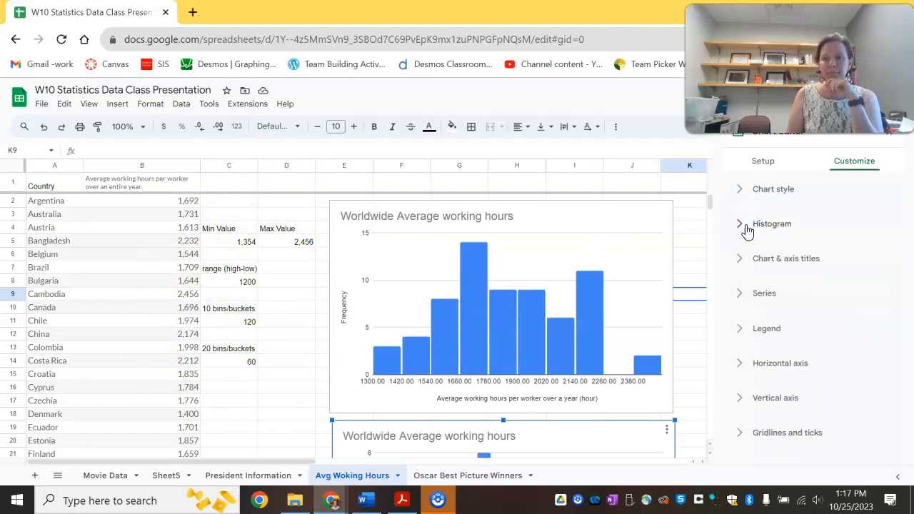
click(890, 141)
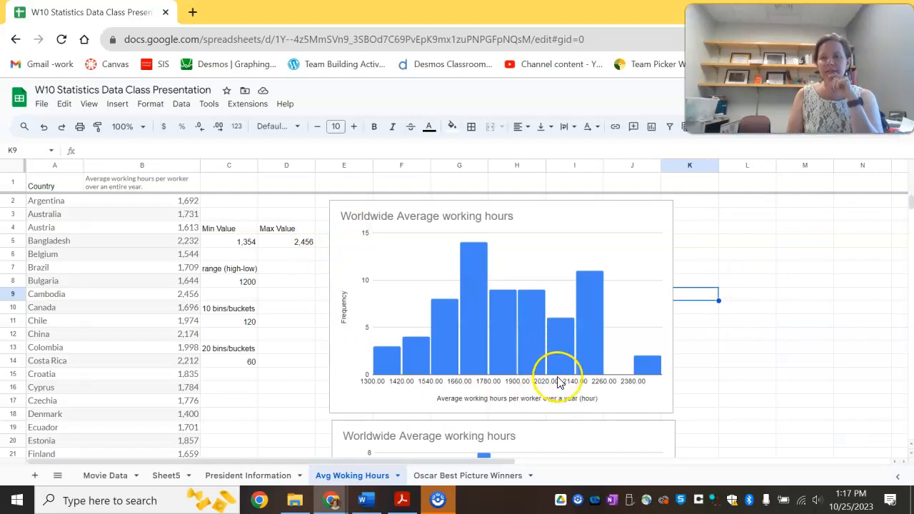